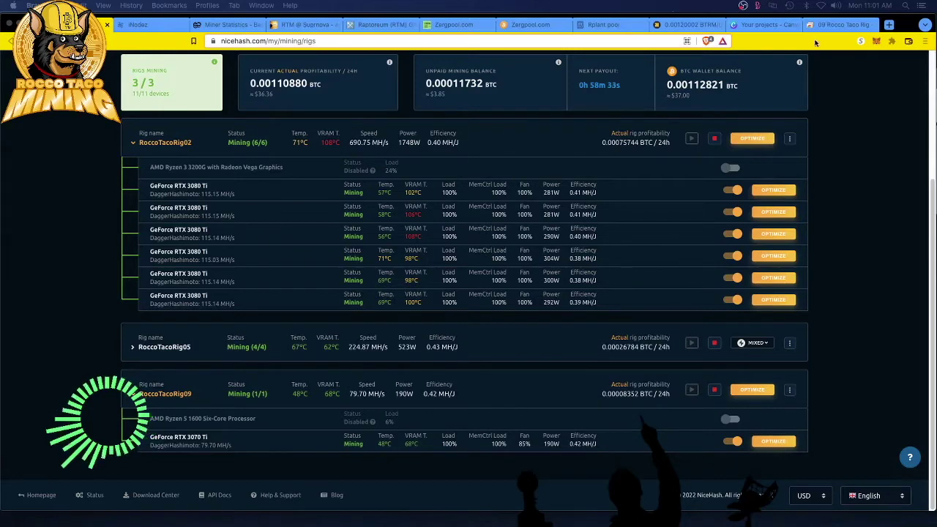
Step: End the rig 09 remote session and connect to "02 Rocco Taco Rig - 6x3080ti" in Chrome Remote Desktop
click(835, 25)
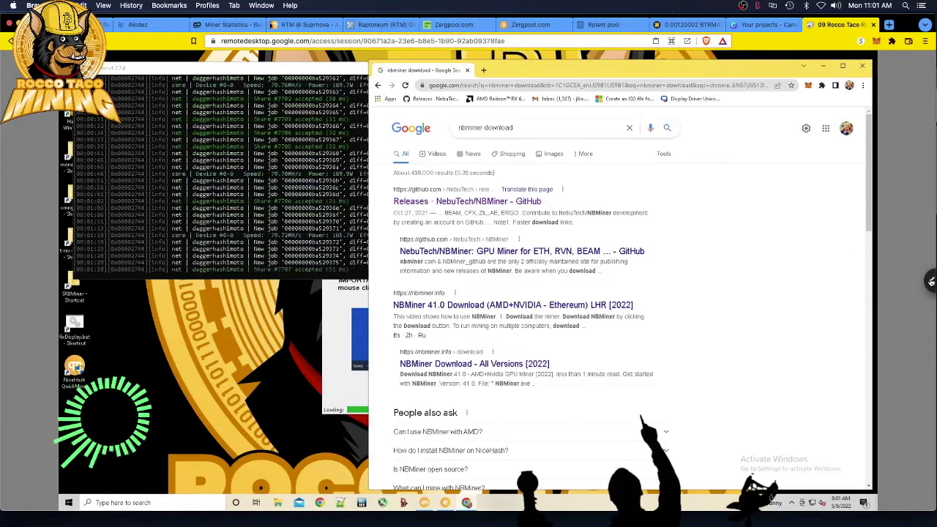
click(931, 281)
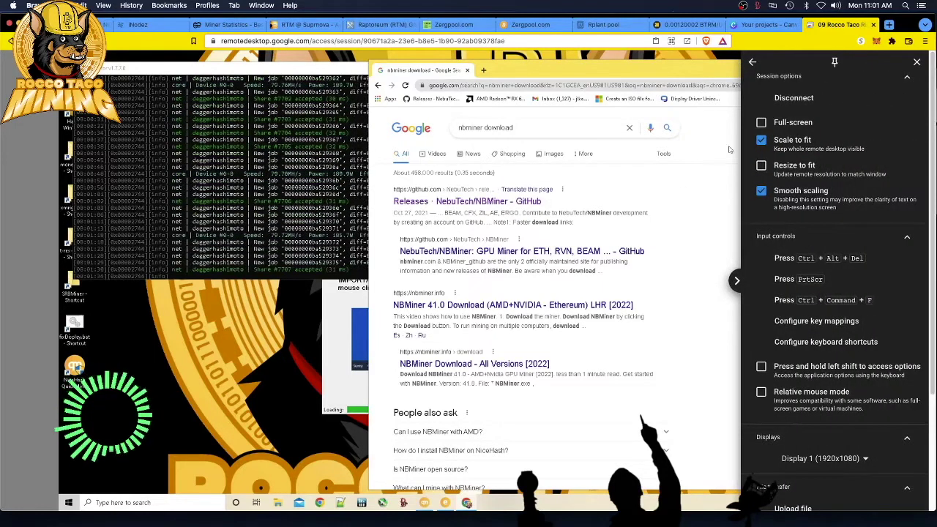
click(783, 106)
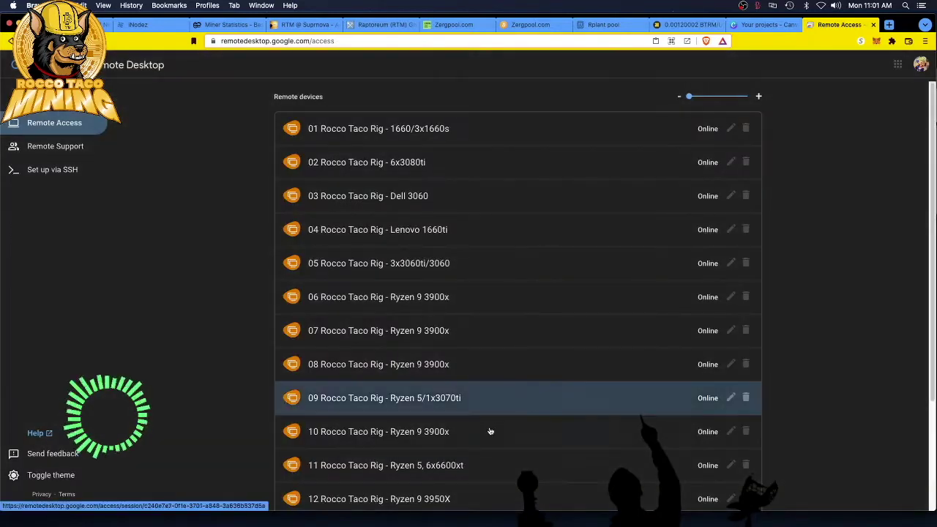
click(392, 162)
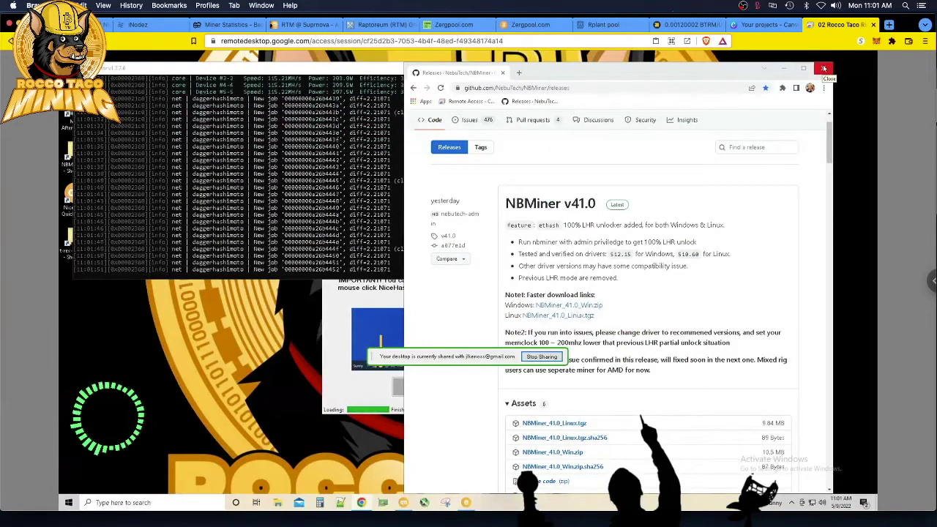
Step: Close the NBMiner releases browser window on the remote desktop and show the session in full-screen with its session options hidden
click(823, 69)
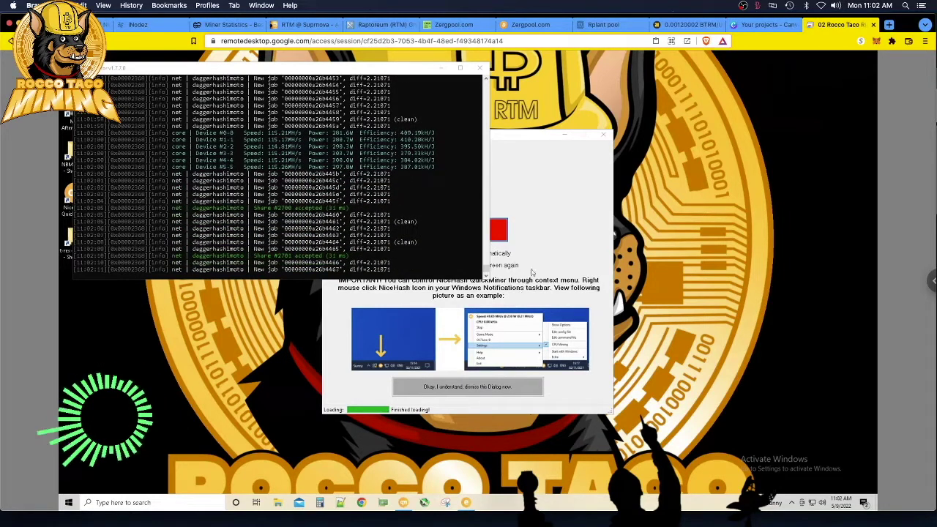
click(929, 277)
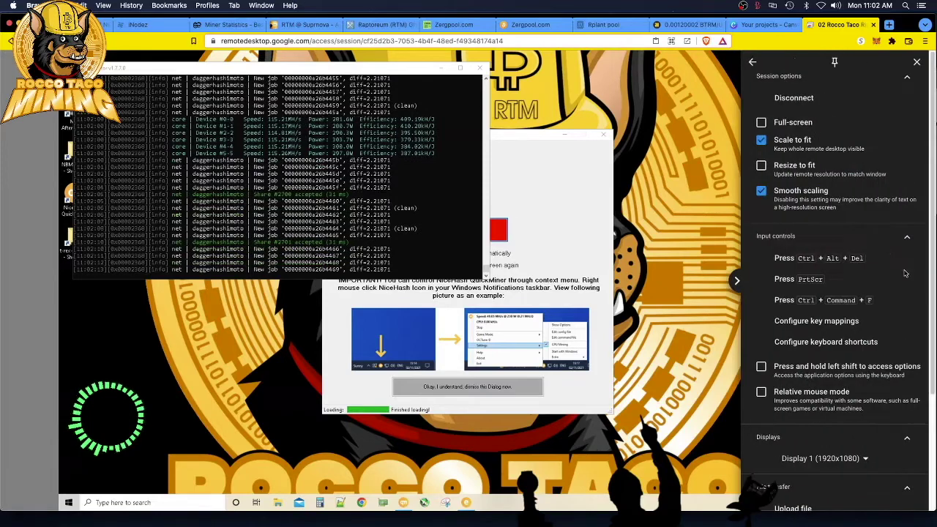
click(791, 126)
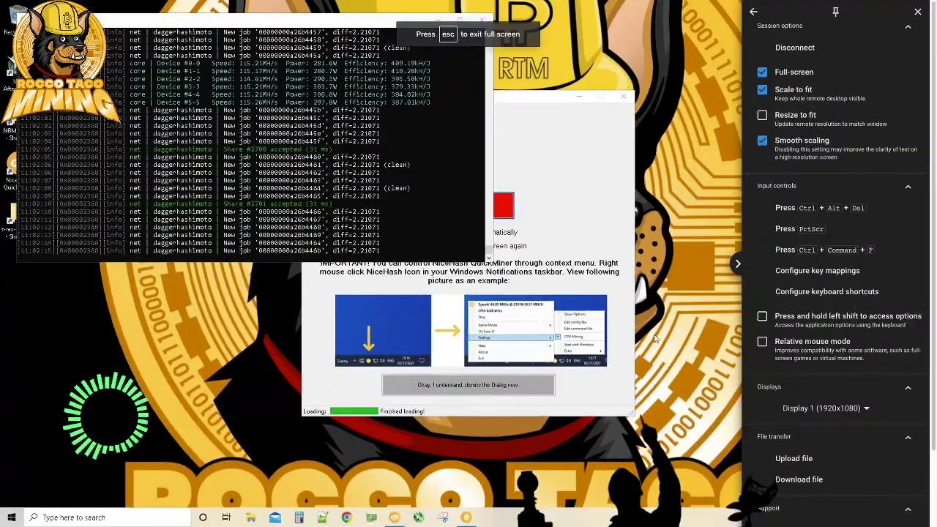
click(737, 264)
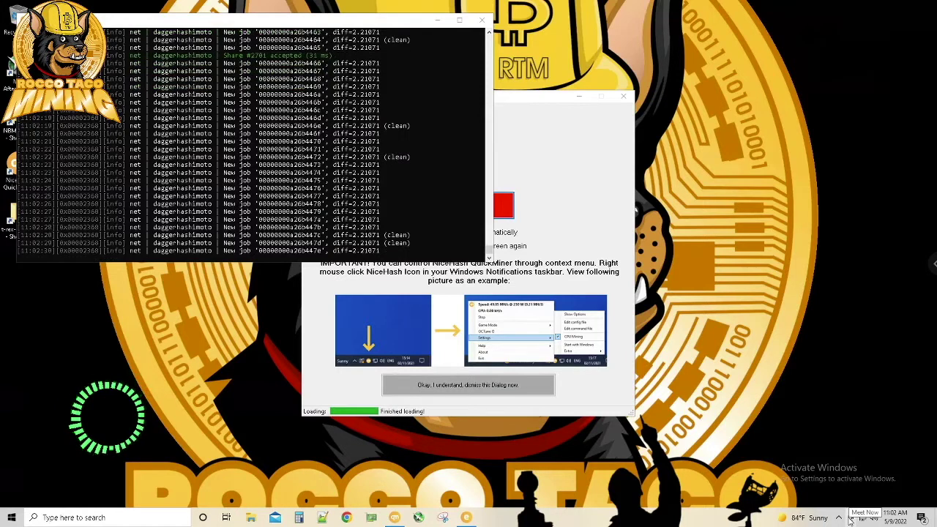
Step: Open OCTune from the running NiceHash QuickMiner
click(838, 518)
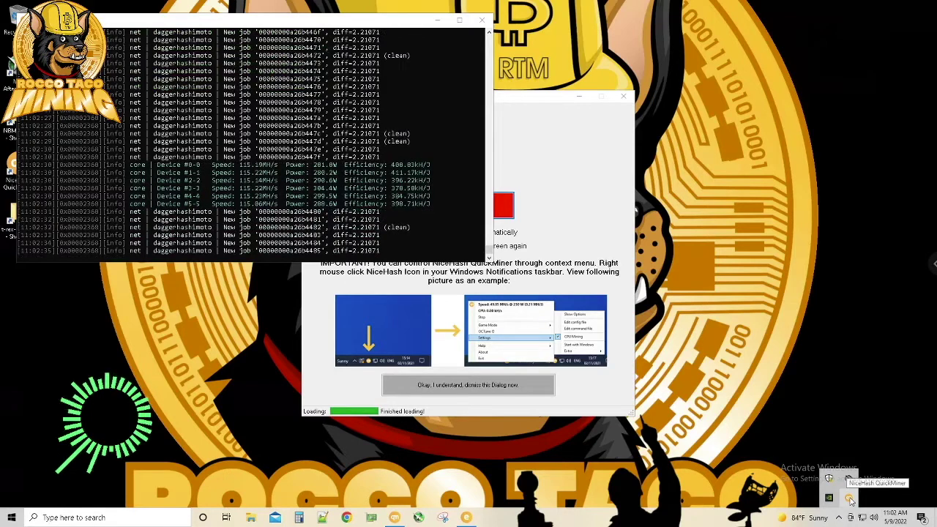
right_click(850, 500)
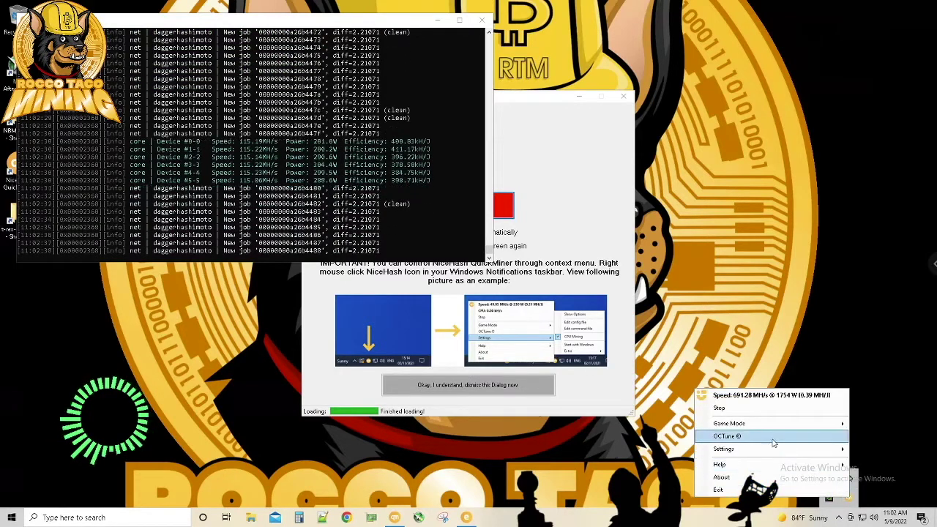
click(749, 436)
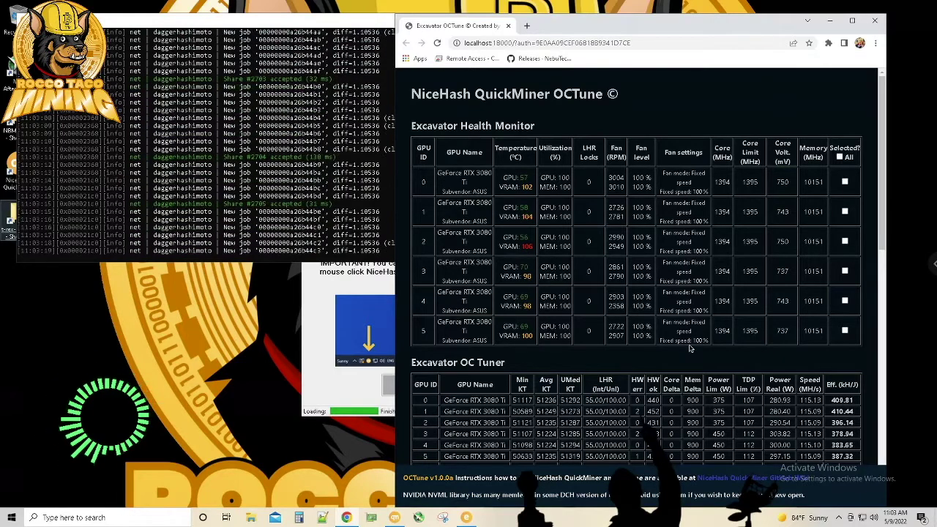
Step: Set GPU 0's absolute memory clock to 10500, apply the overclock to that single device and check the miner log
scroll(634, 346, down, 2)
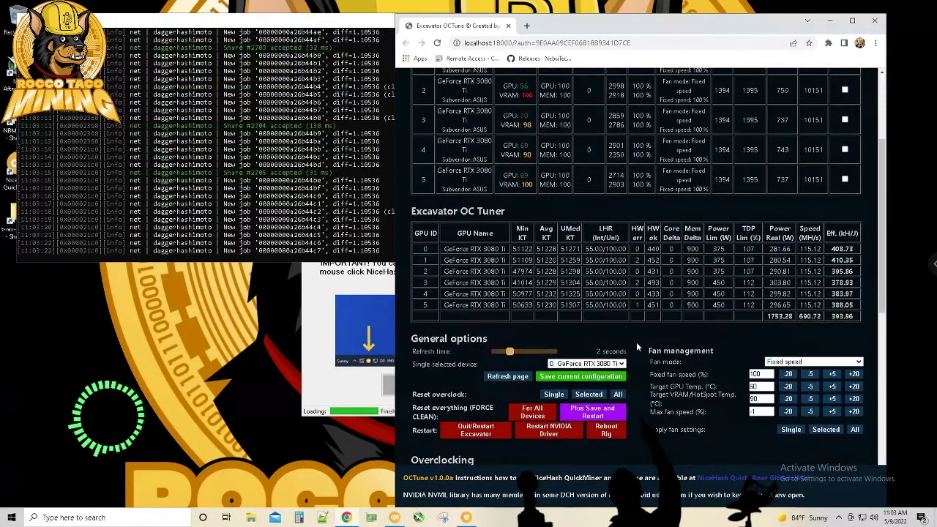
scroll(636, 344, down, 2)
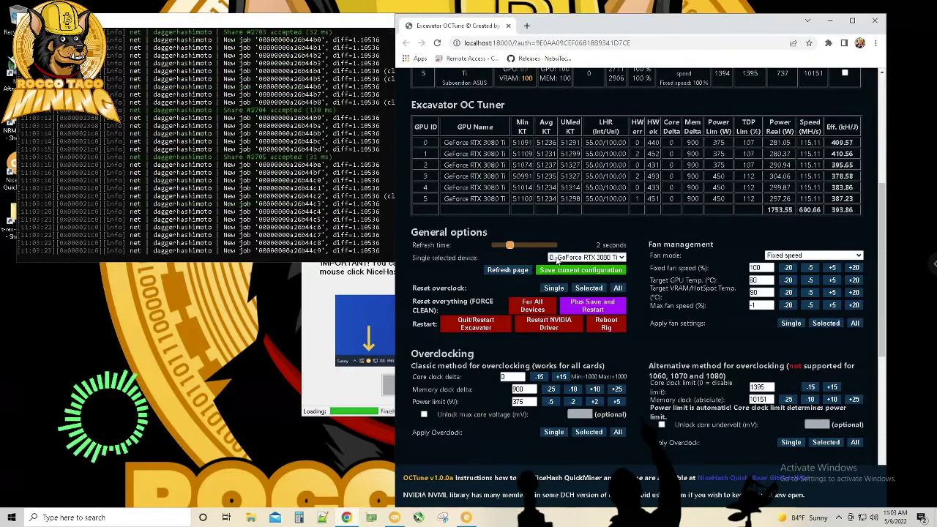
scroll(688, 337, down, 1)
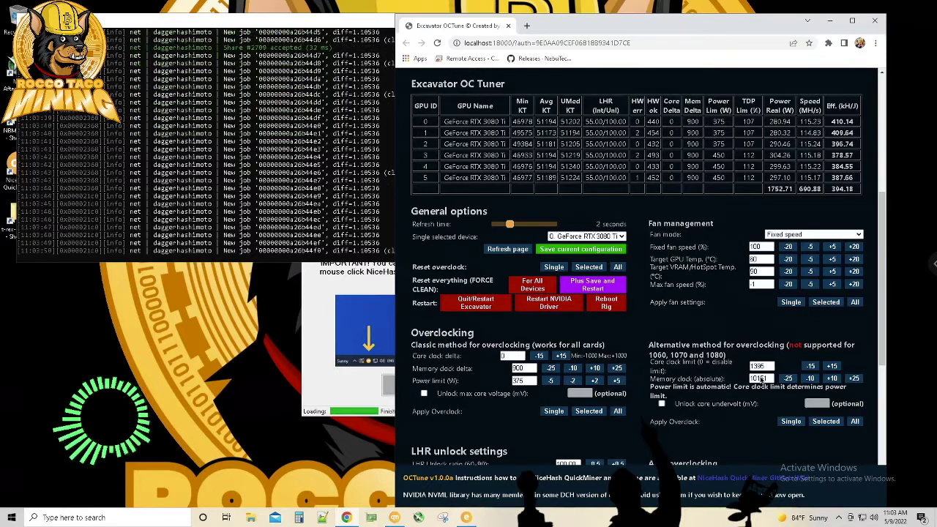
double_click(761, 378)
click(268, 324)
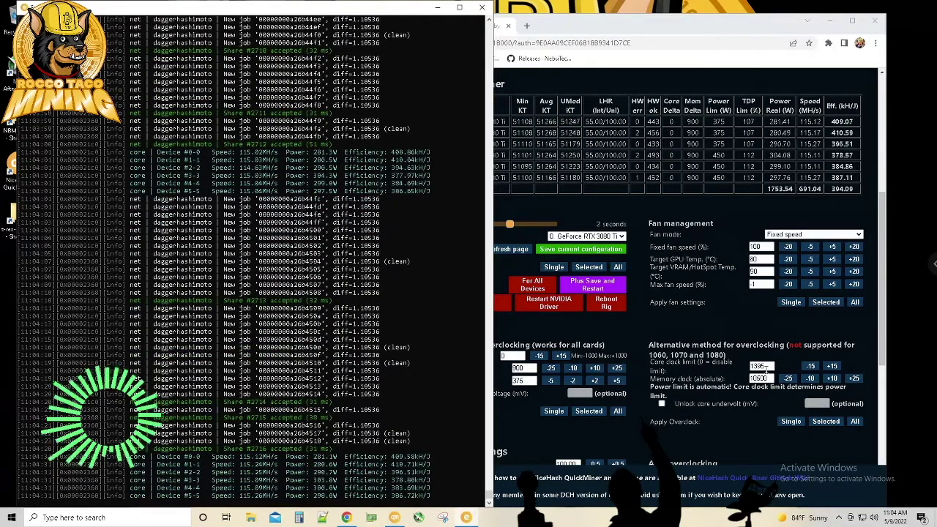
click(789, 421)
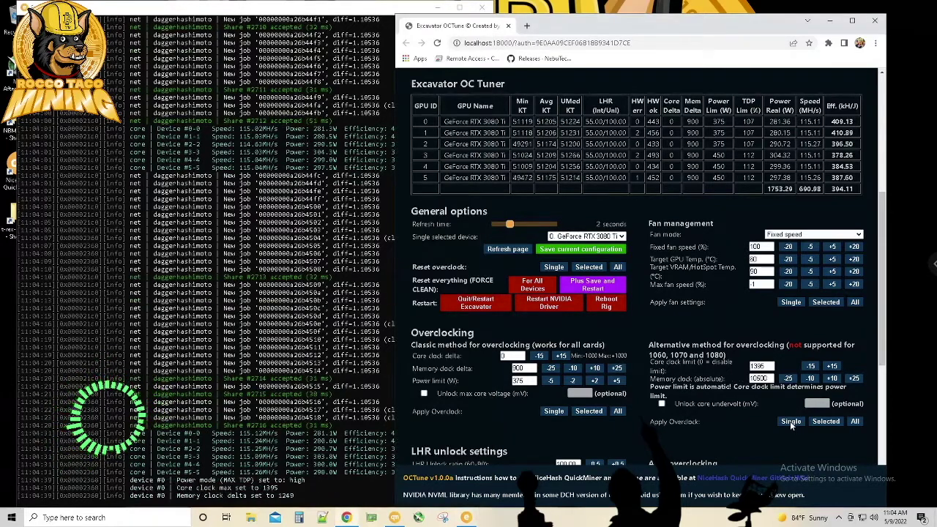
click(324, 437)
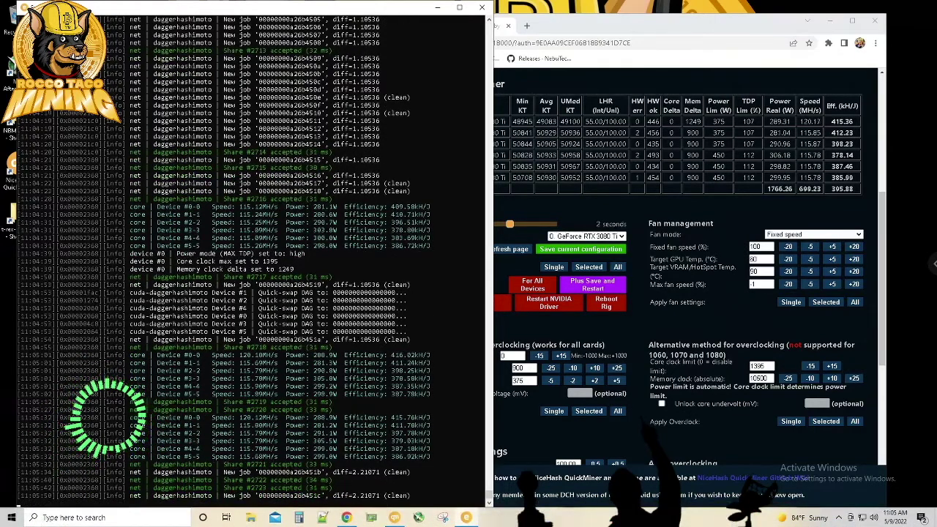
Step: Leave full-screen, check the NiceHash rigs page, and turn off Scale to fit for the remote session
click(933, 265)
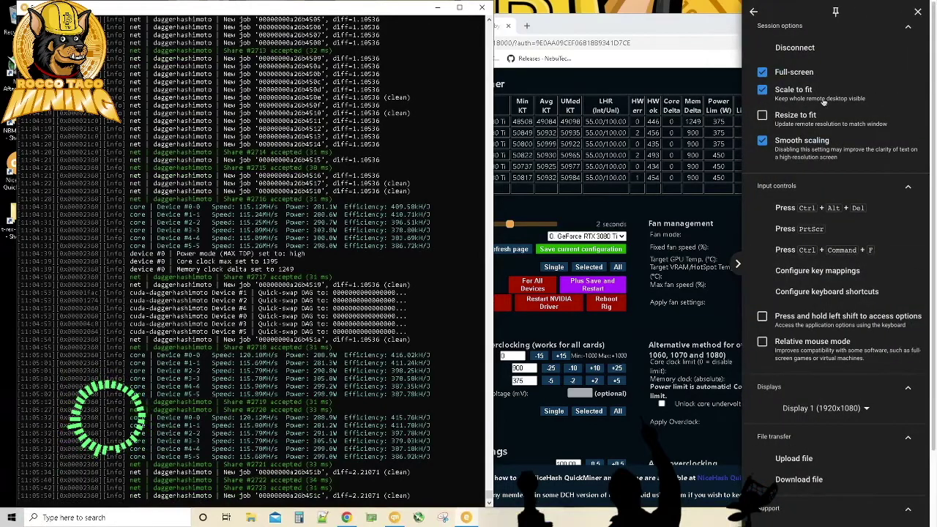
click(793, 74)
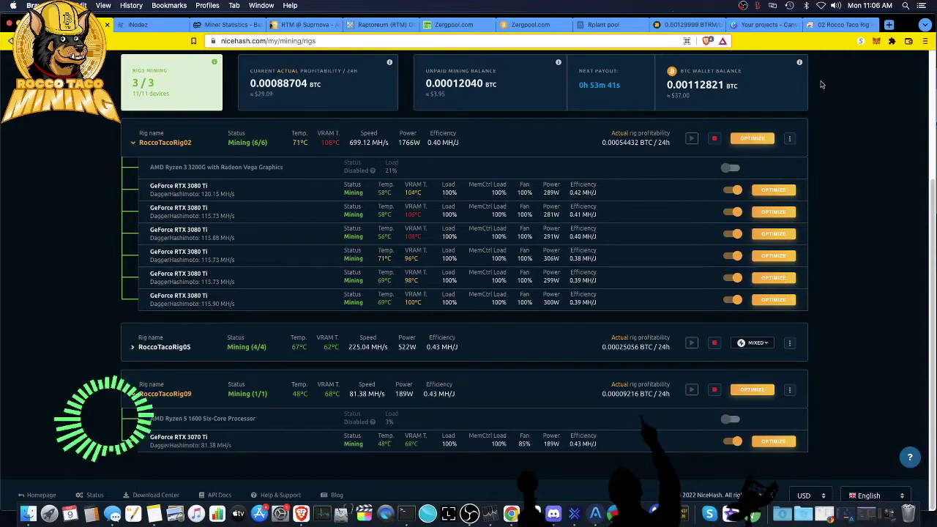
click(826, 27)
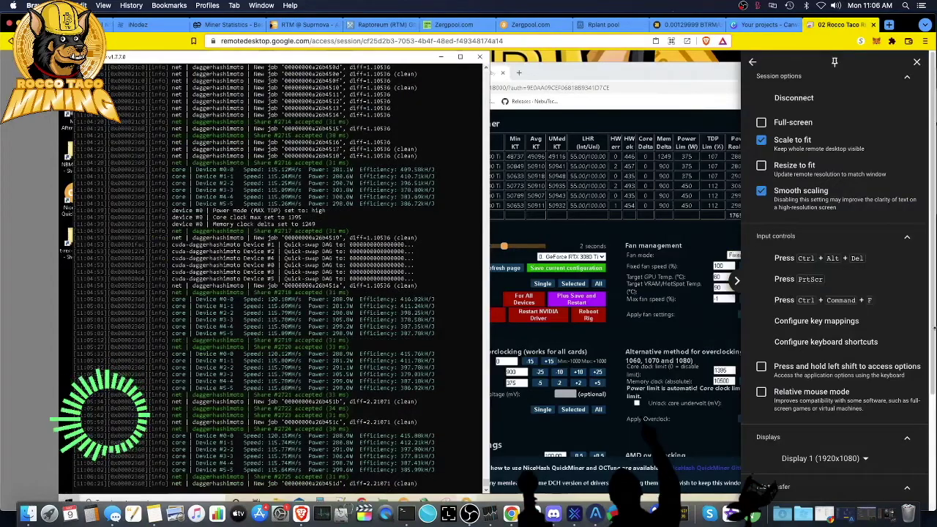
click(796, 141)
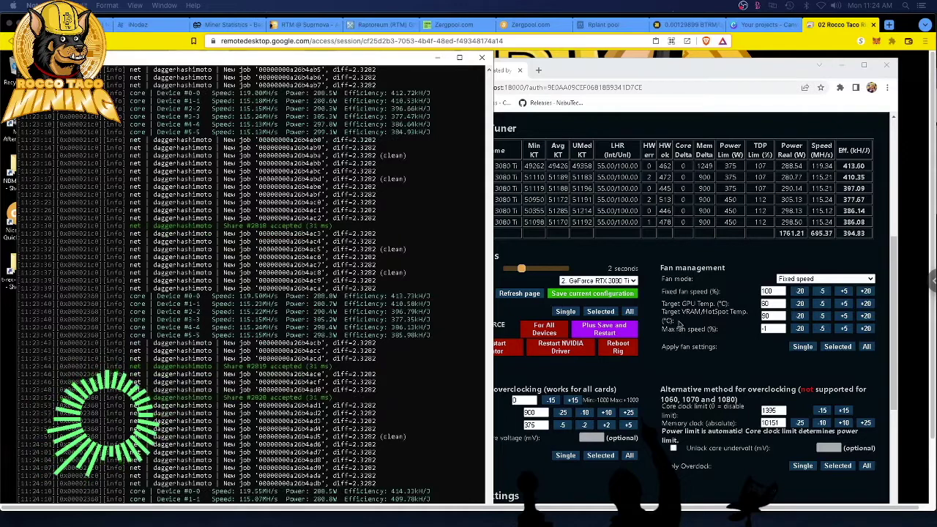
Step: Select device 0 in OCTune and save the current configuration, acknowledging the confirmation
click(715, 253)
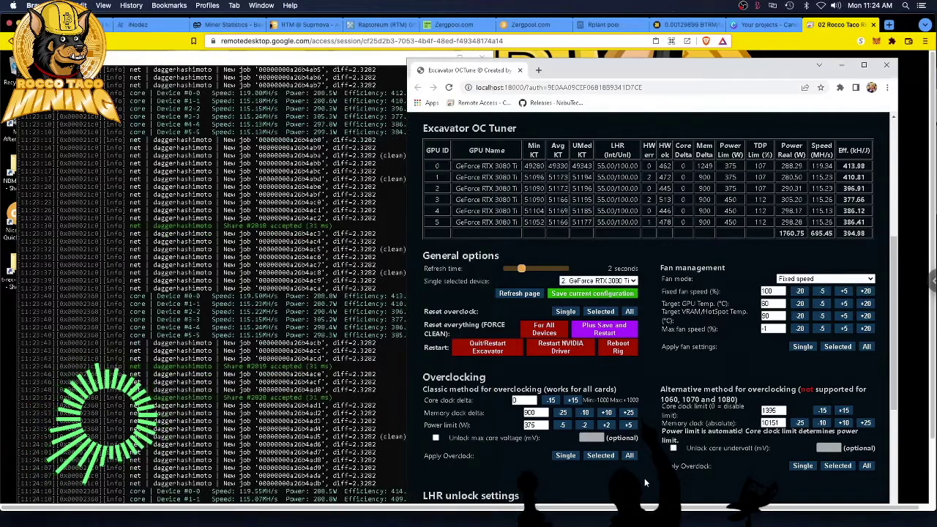
click(591, 281)
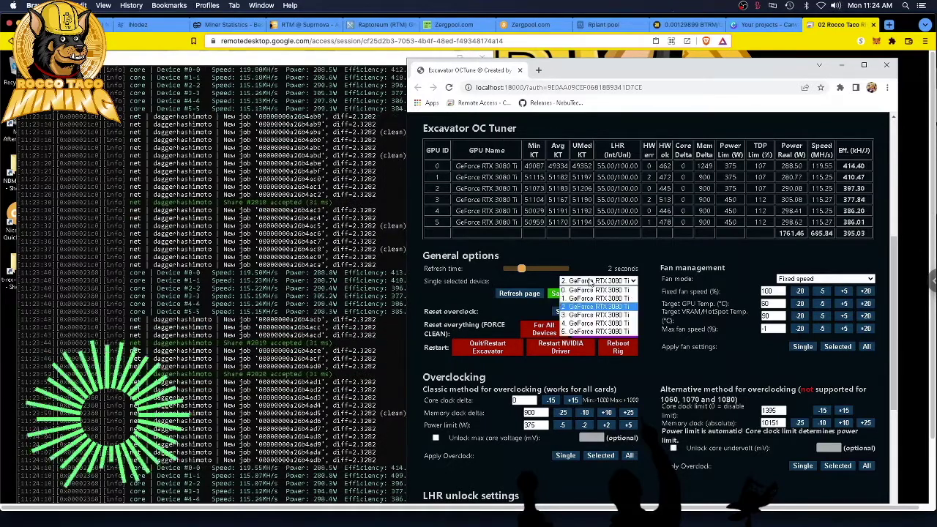
click(588, 291)
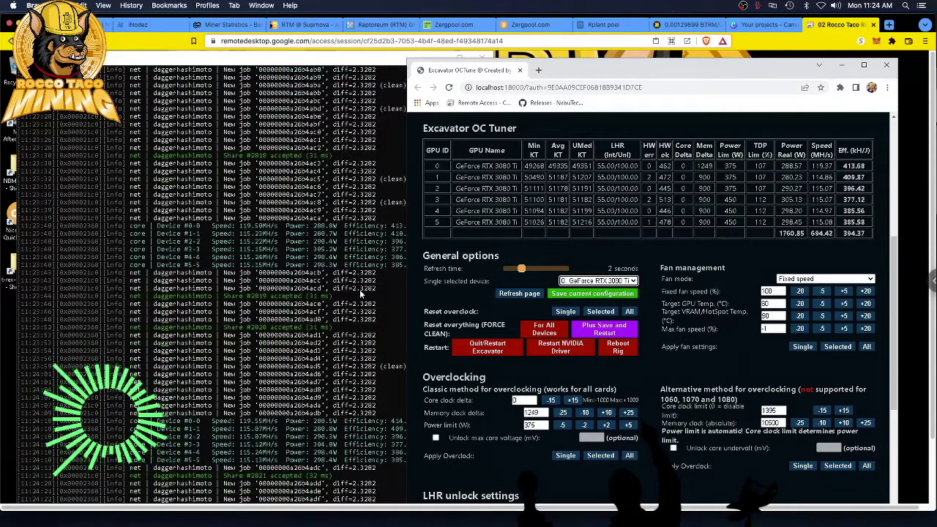
click(591, 294)
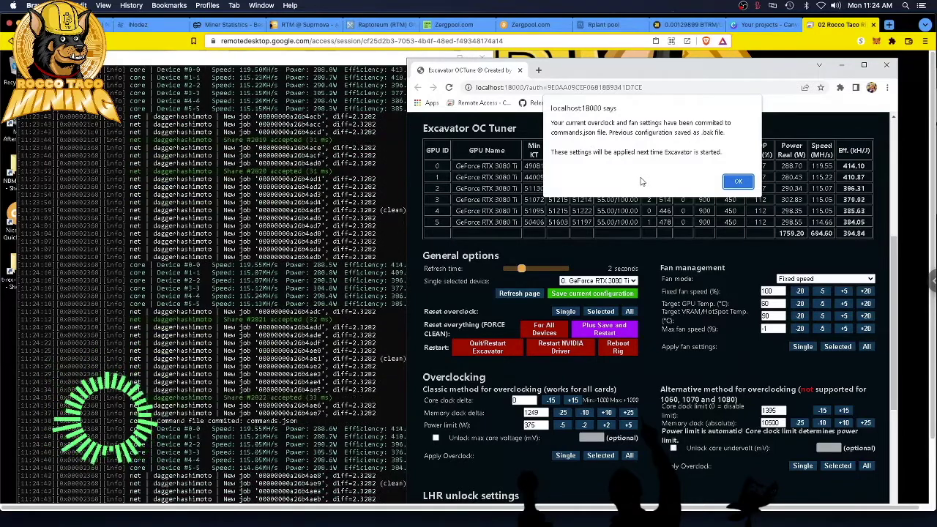
click(734, 186)
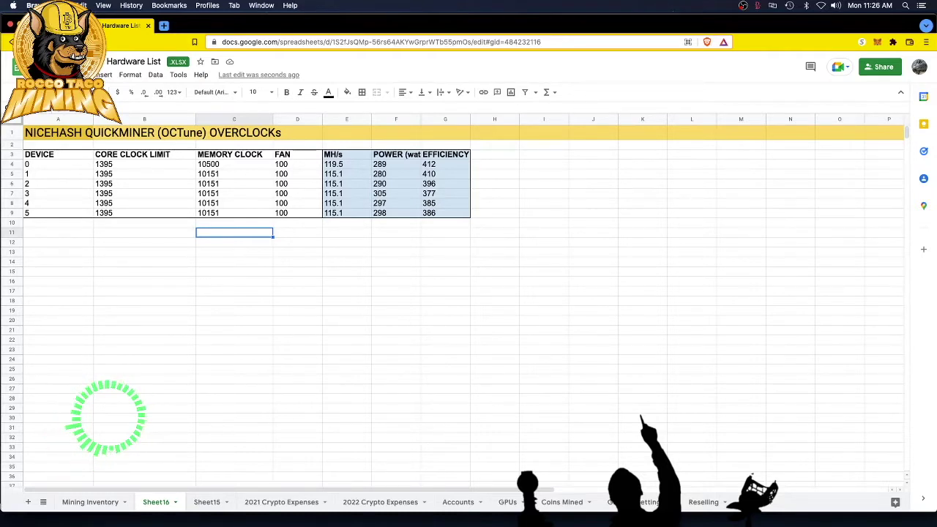
Step: Switch from the overclock spreadsheet back to the remote rig and examine each device's speed, power and efficiency in the miner log
key(super+Tab)
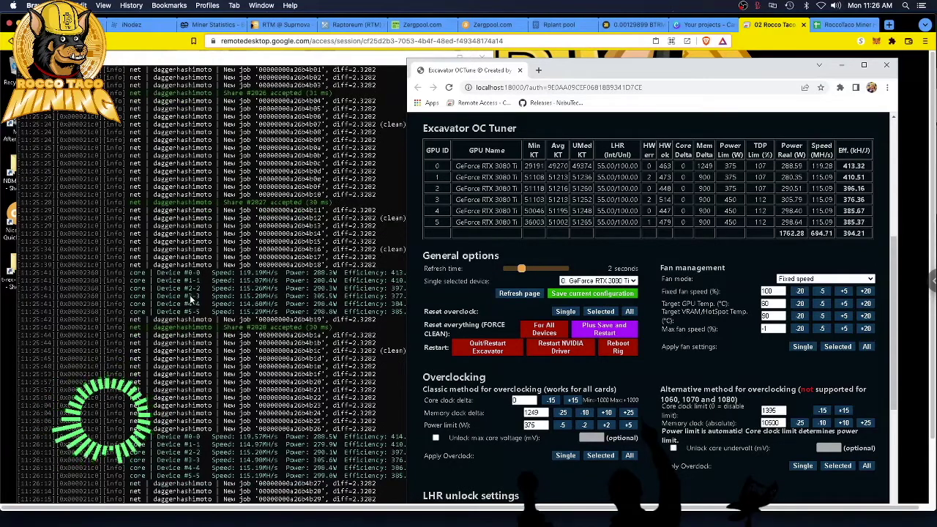
click(191, 300)
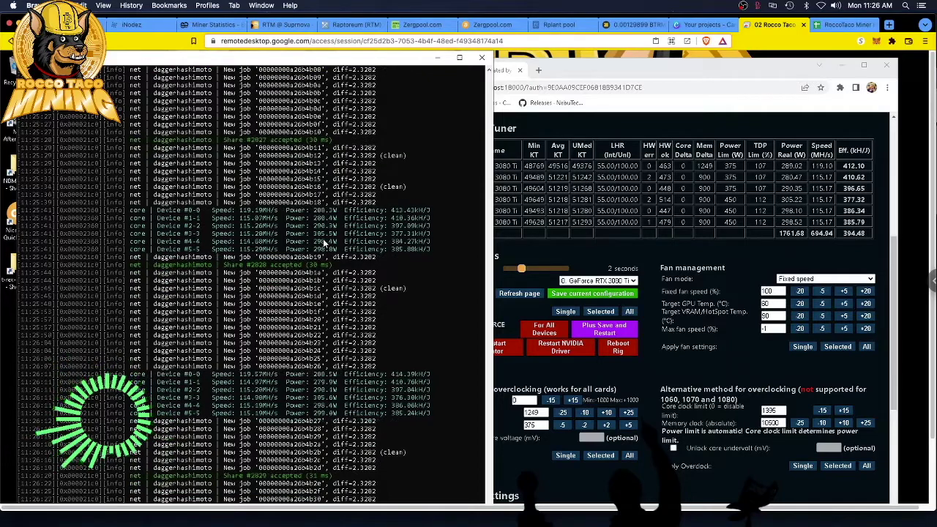
click(662, 127)
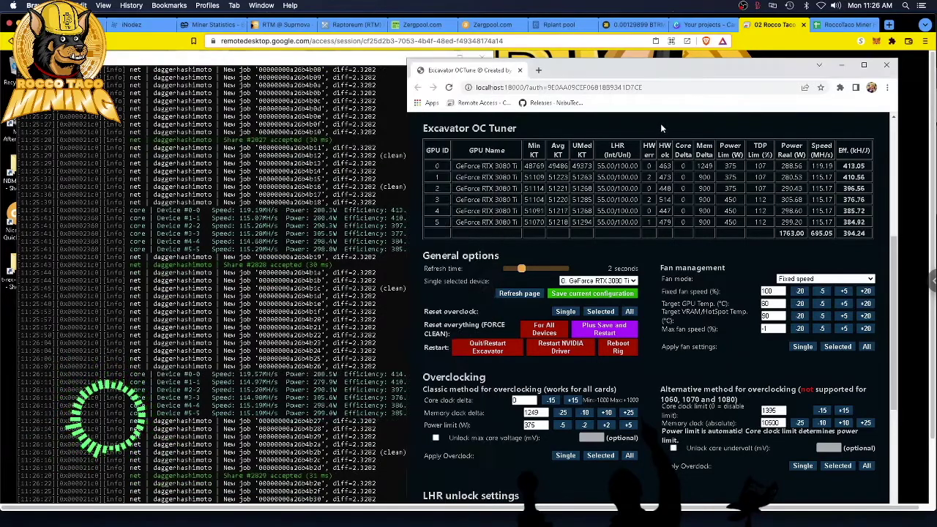
Step: Select device 3, set its absolute memory clock to 10100 and apply the overclock to that single device
click(585, 283)
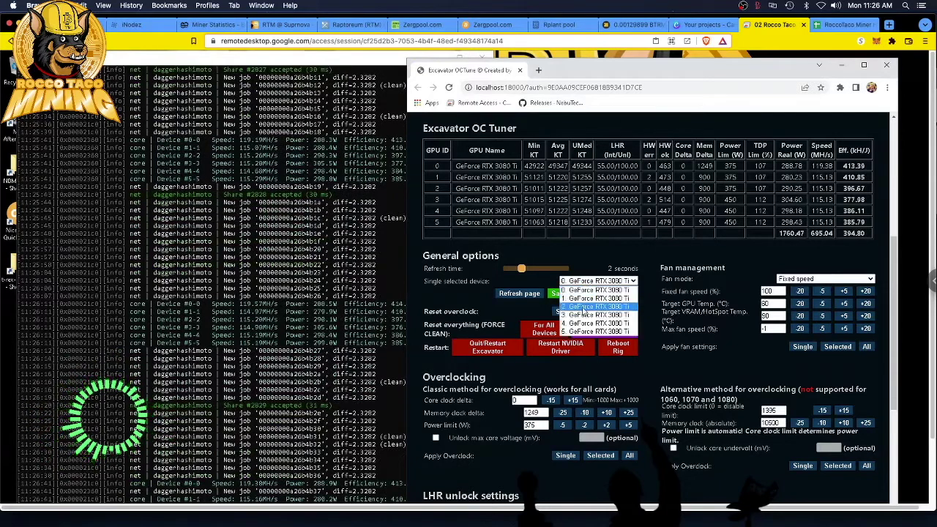
click(579, 315)
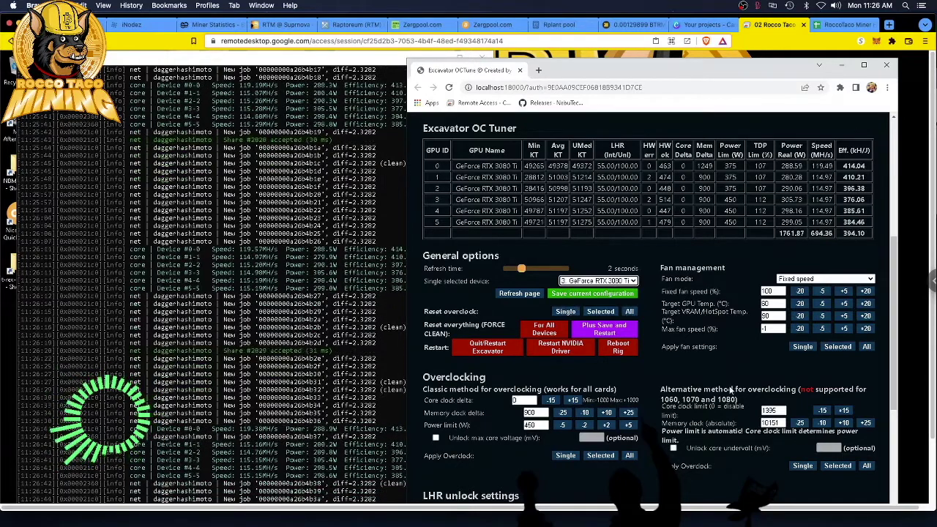
double_click(782, 410)
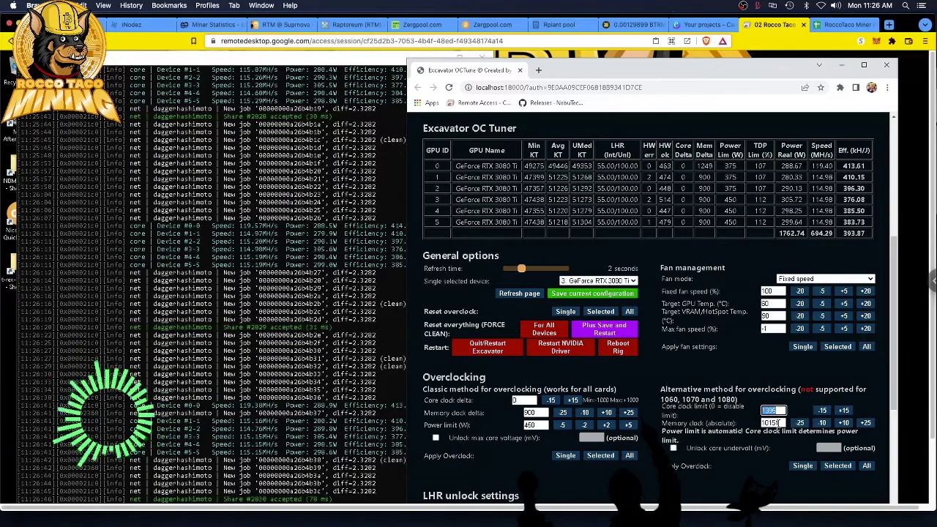
click(780, 423)
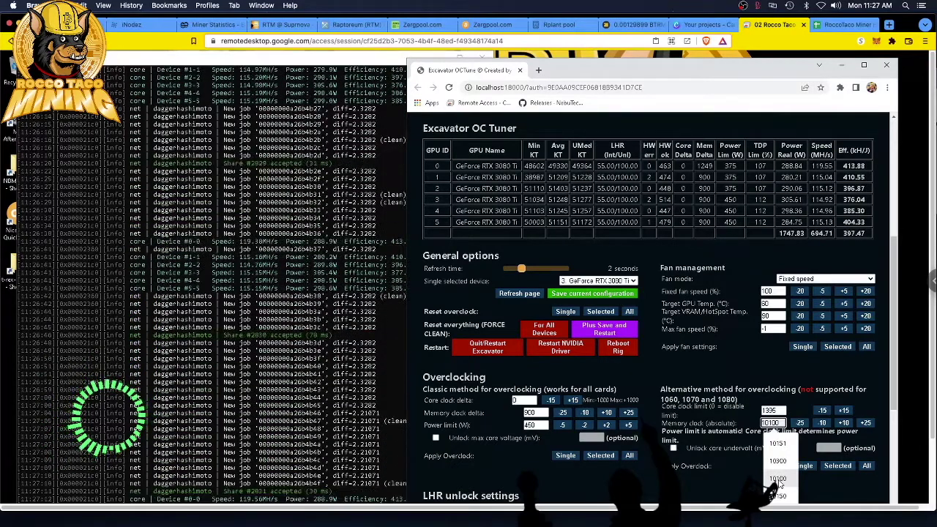
click(778, 479)
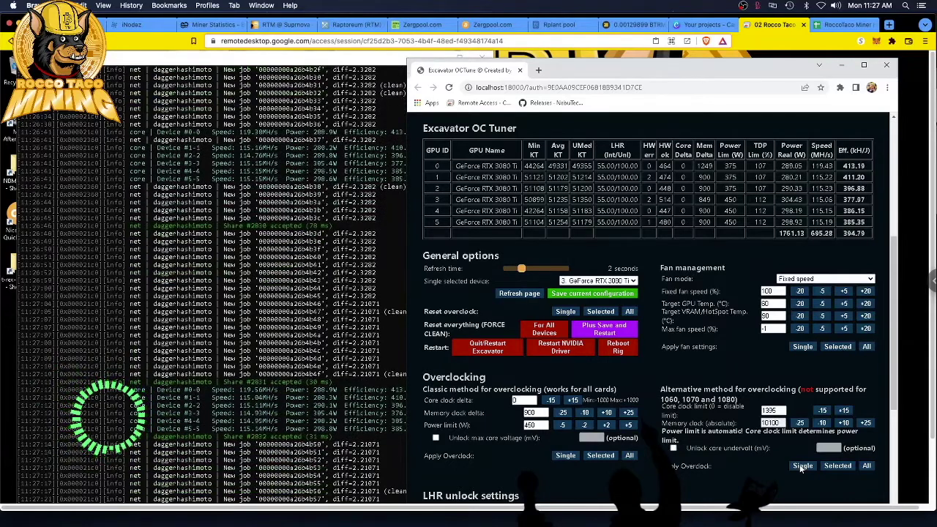
click(801, 466)
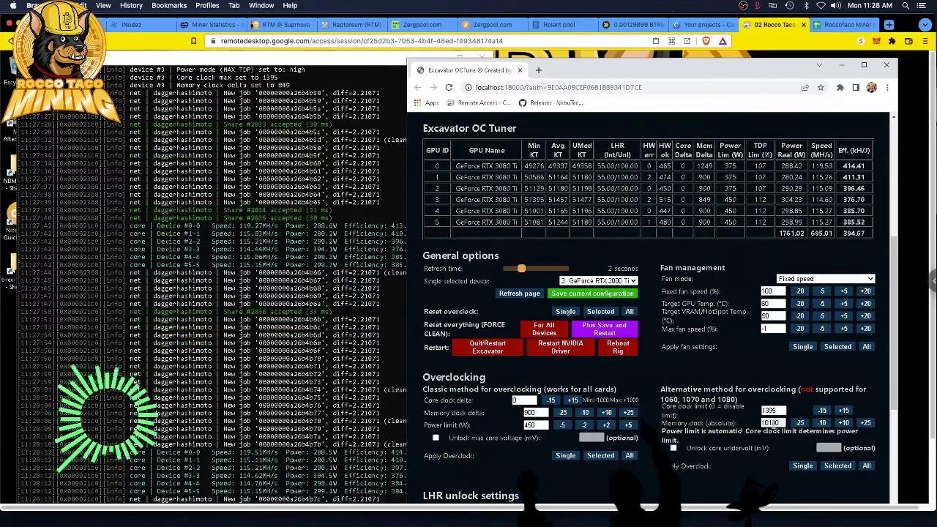
Step: Set device 3's absolute memory clock to 10000, apply the overclock to that single device, and bring up the miner log
click(770, 423)
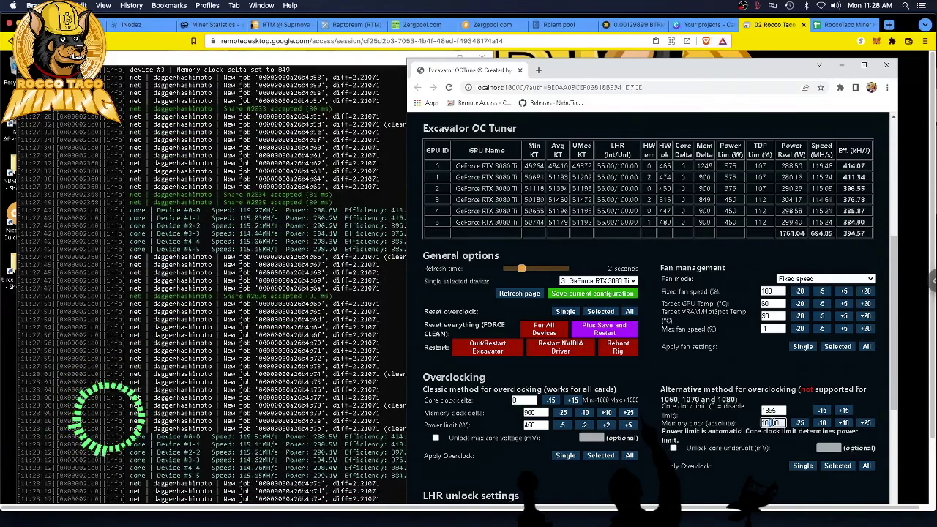
click(802, 465)
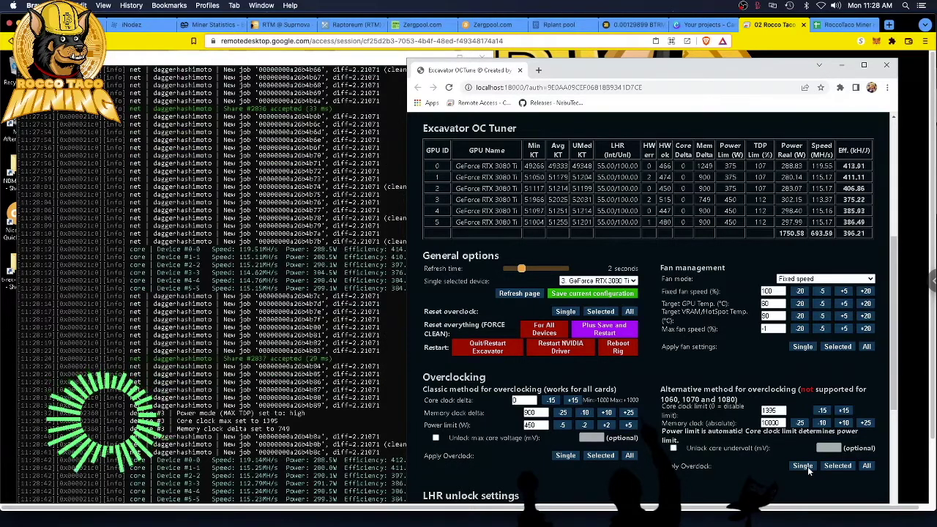
click(199, 479)
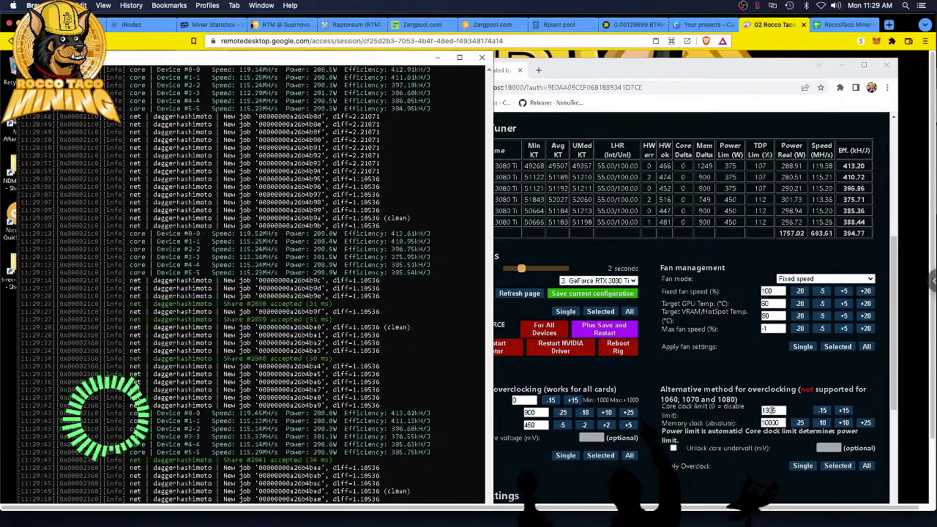
Step: Lower device 3's core clock limit to 1305 and then to 1250, applying each value to the single device
double_click(770, 411)
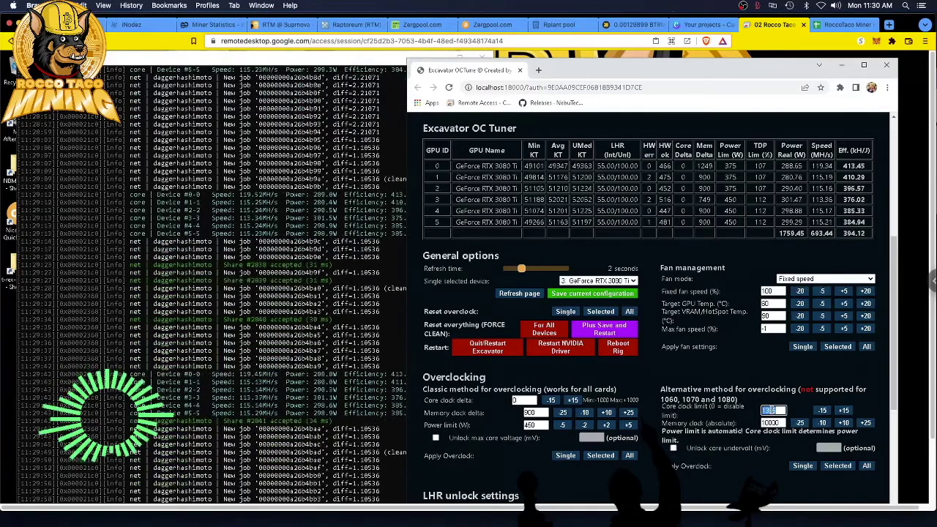
key(BackSpace)
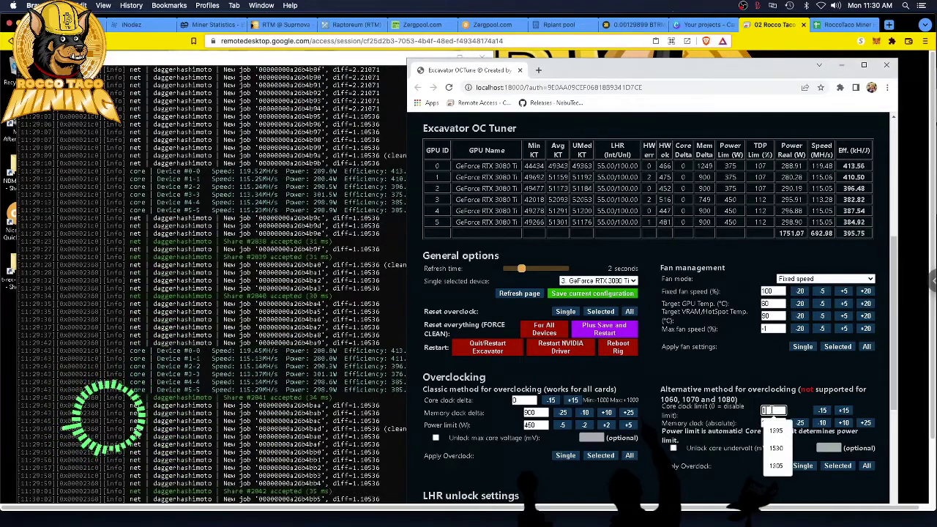
click(780, 468)
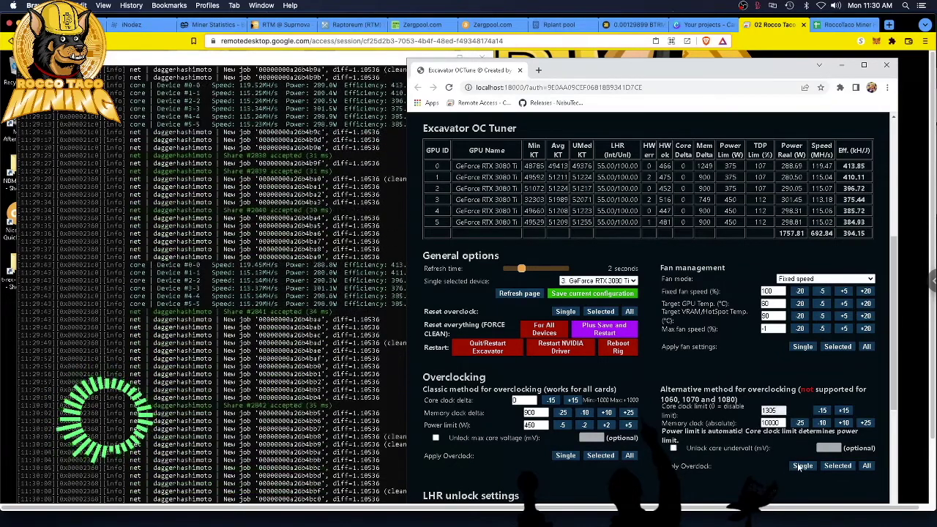
click(800, 467)
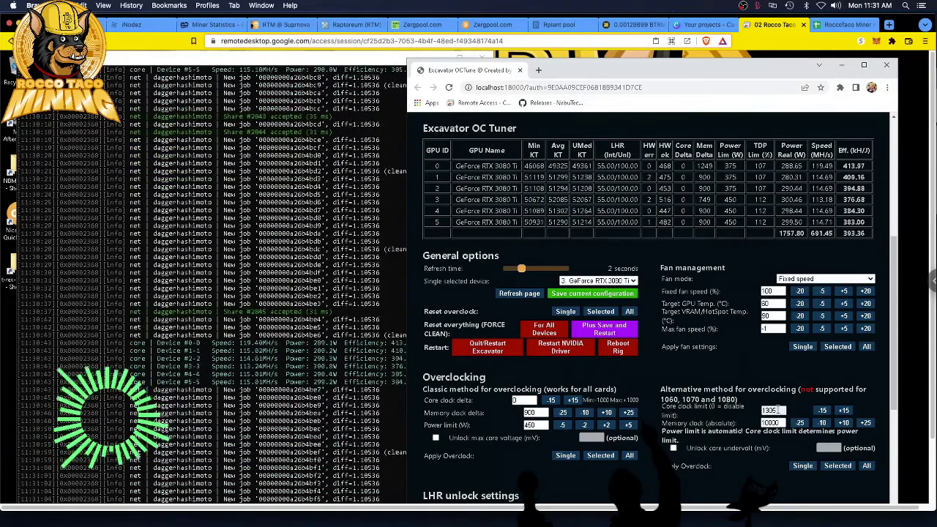
text(1250)
click(802, 466)
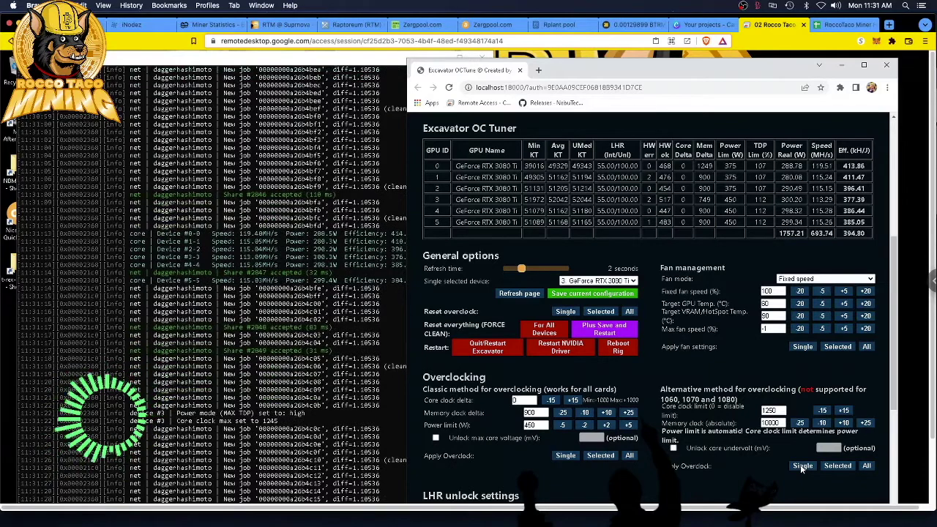
Step: Set device 3's absolute memory clock to 10150 and apply it to the single device
double_click(774, 423)
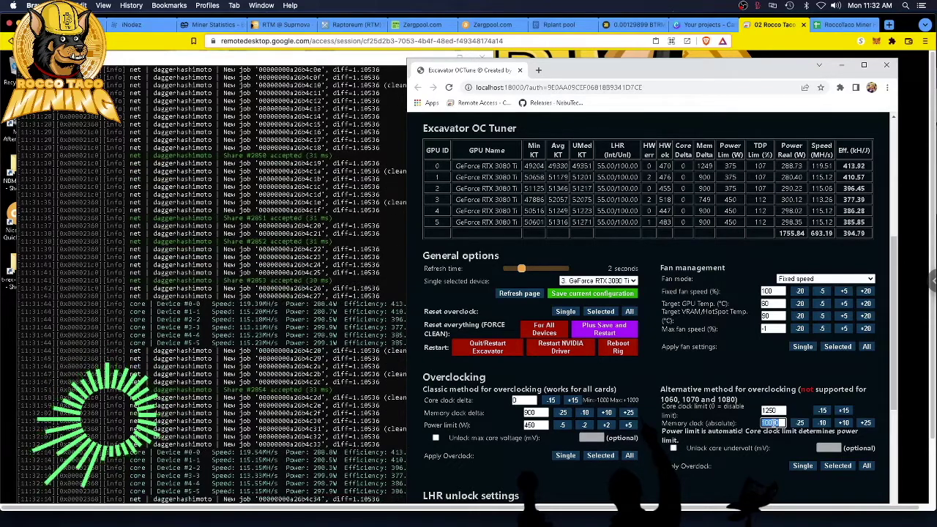
text(101)
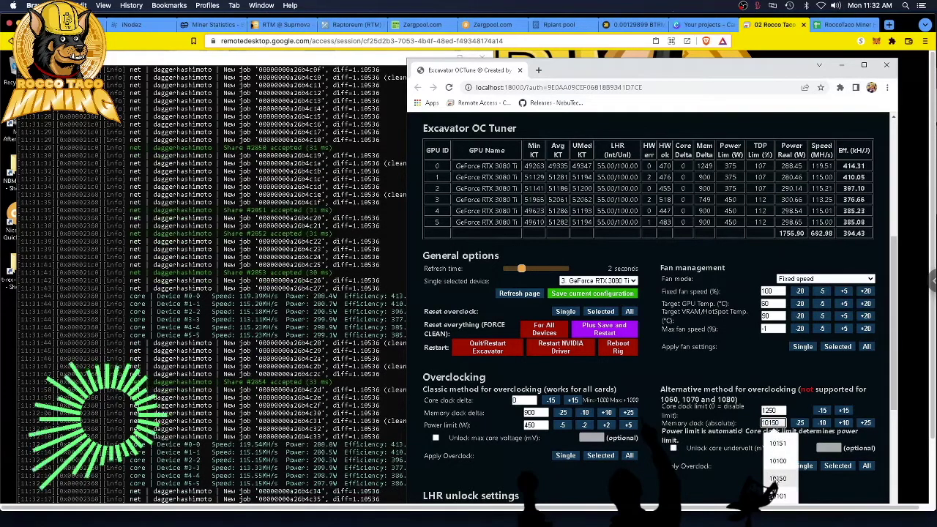
click(775, 478)
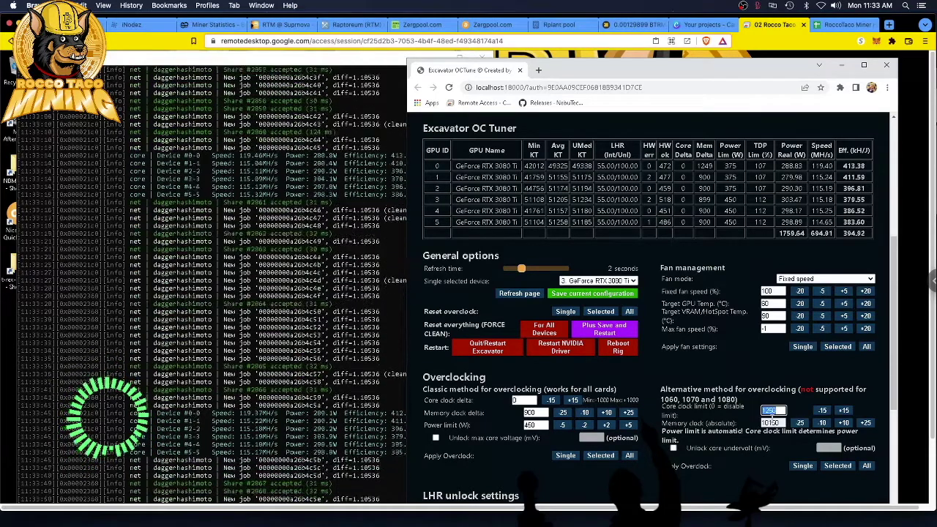
Step: Raise device 3's absolute memory clock to 10200 and then to 10250, applying each value to the single device
double_click(773, 411)
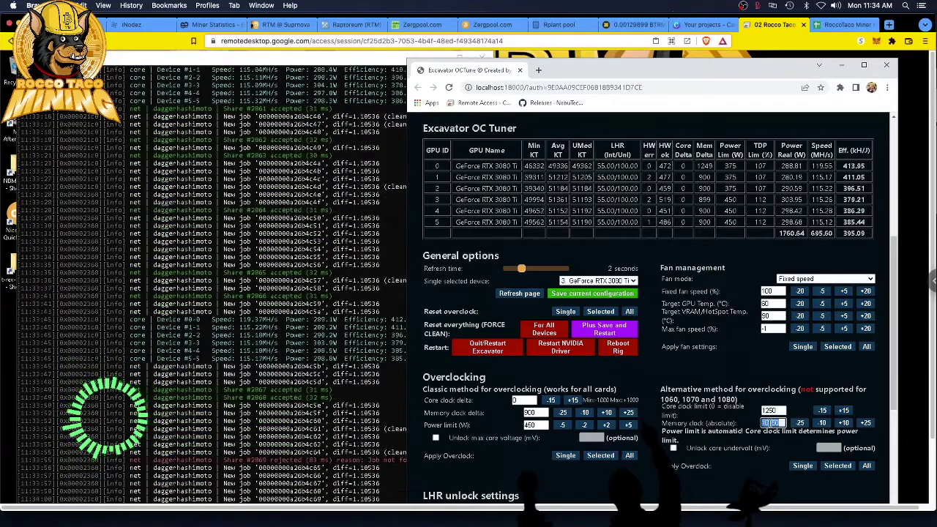
click(766, 423)
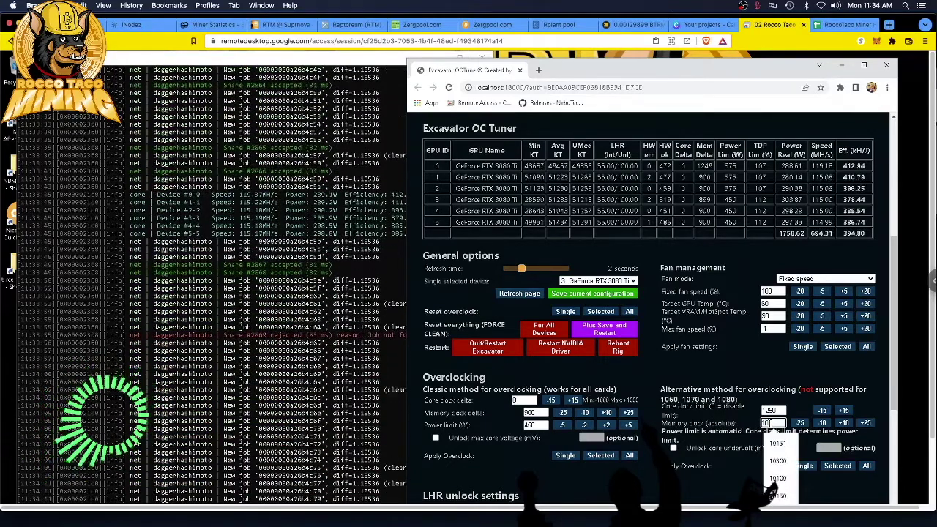
text(2)
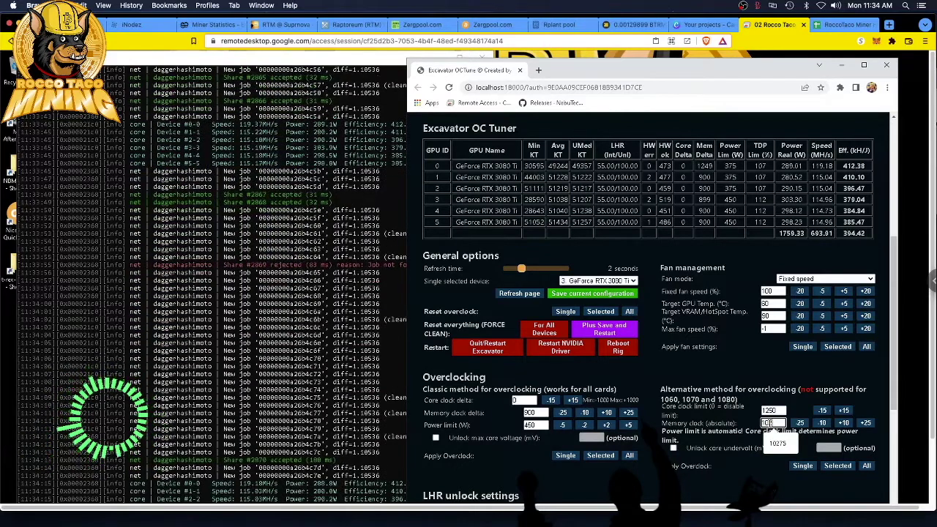
click(777, 443)
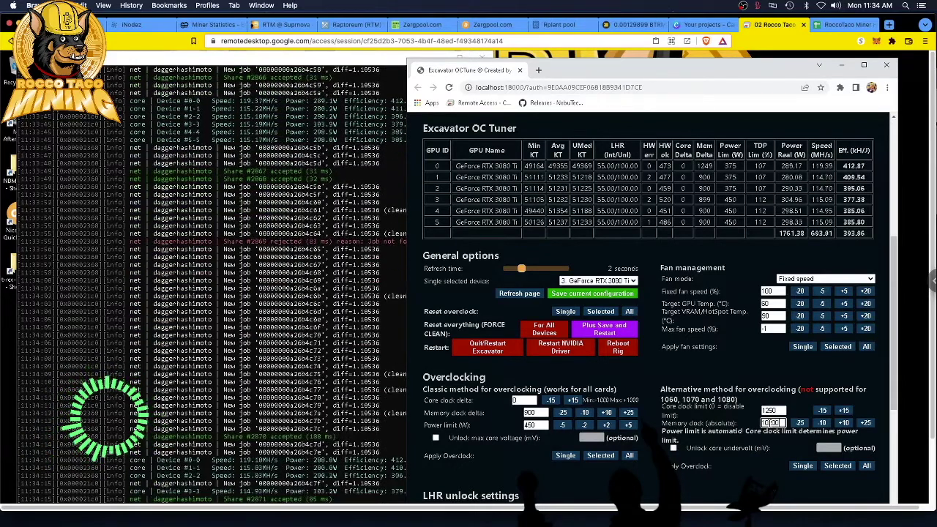
click(753, 471)
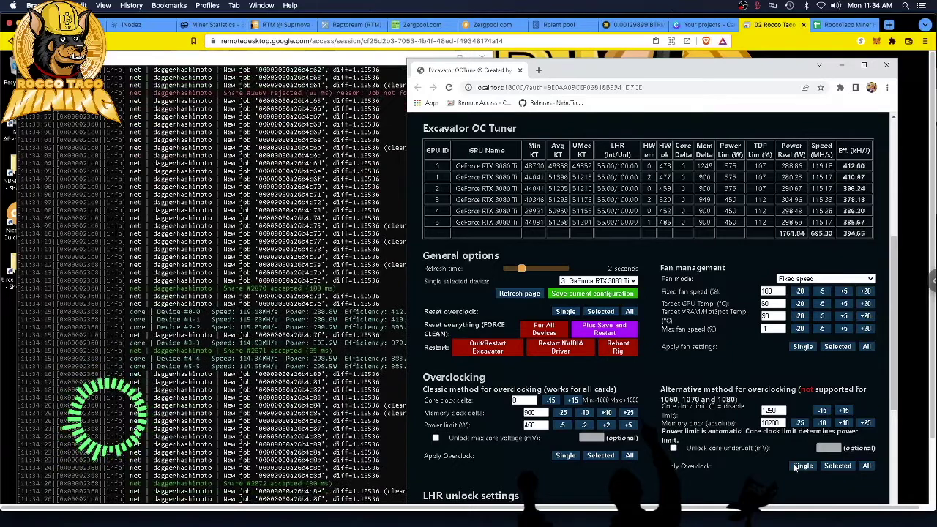
click(802, 466)
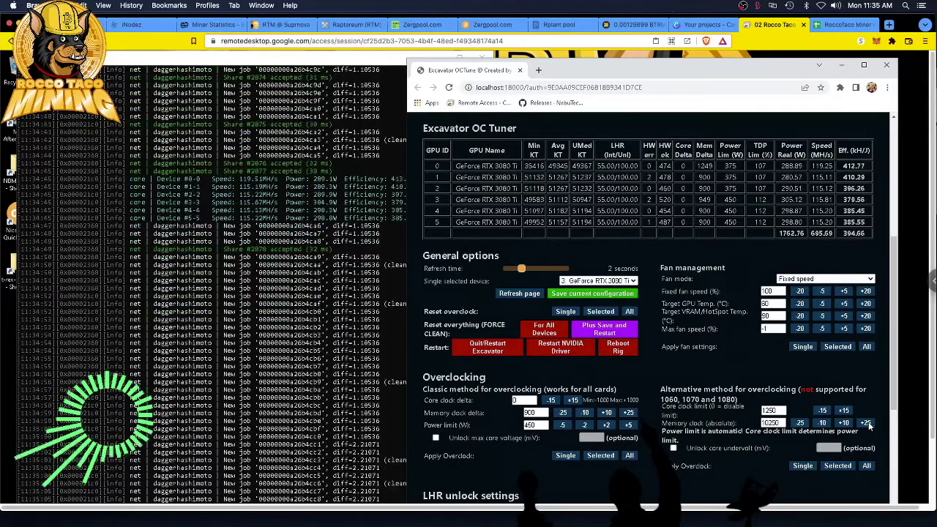
click(802, 465)
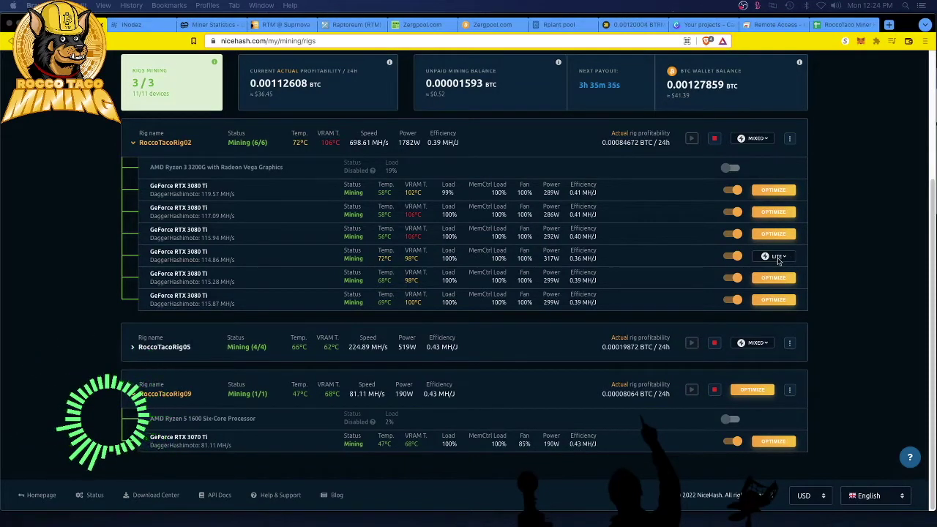
Step: Connect to the remote device 02 Rocco Taco Rig - 6x3080ti and enable Scale to fit and Full-screen for the session
click(764, 25)
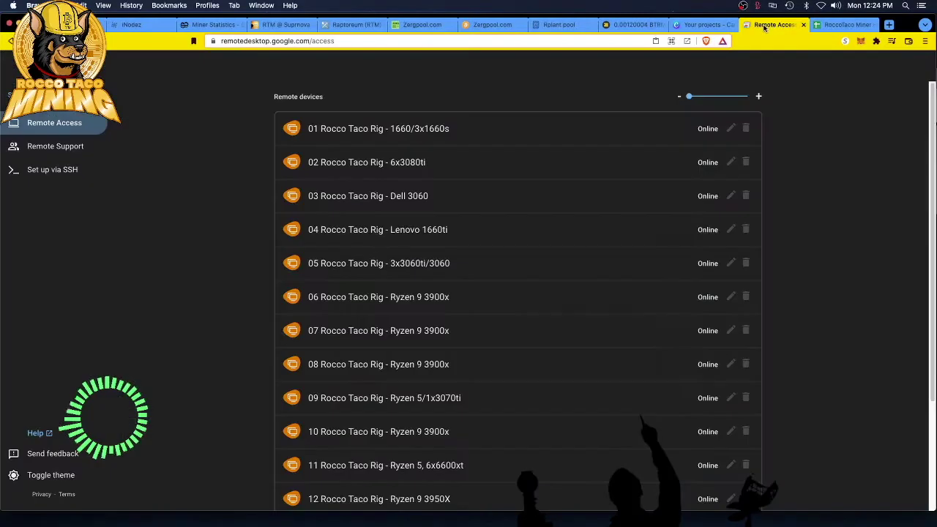
click(361, 163)
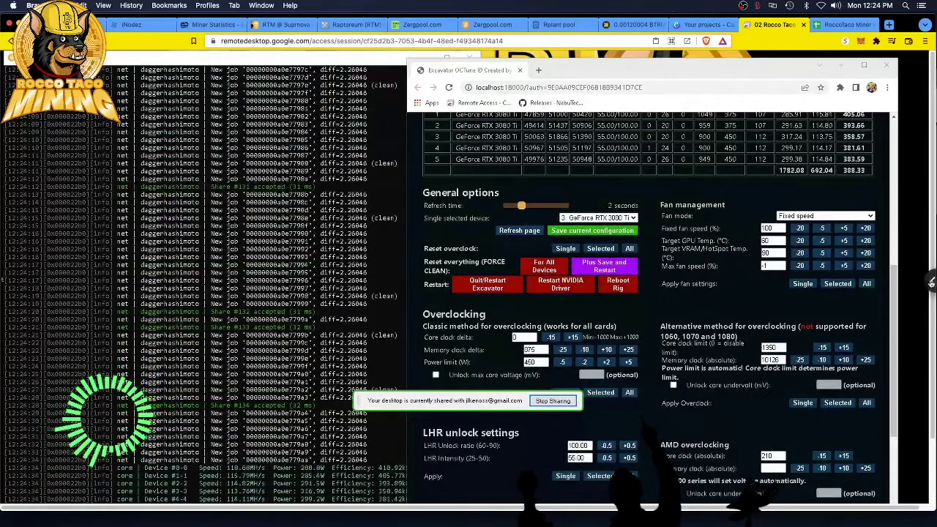
click(931, 286)
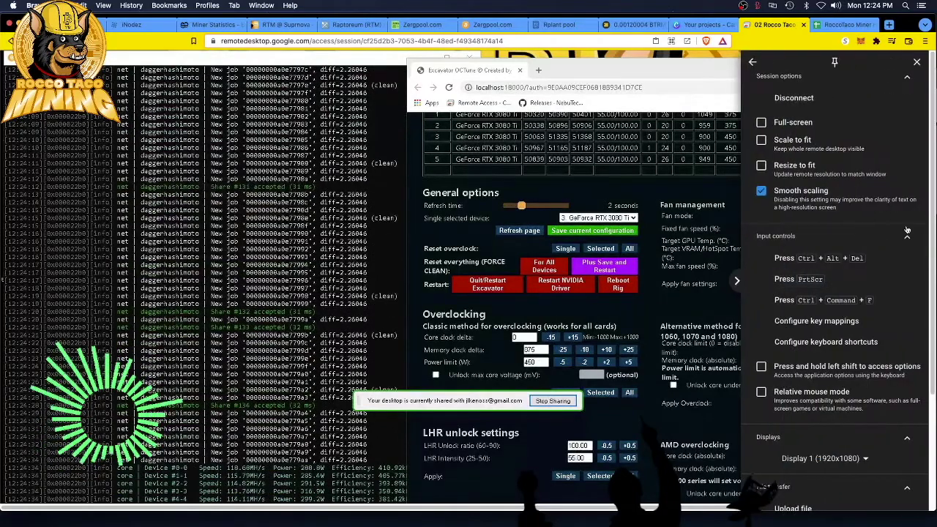
click(761, 141)
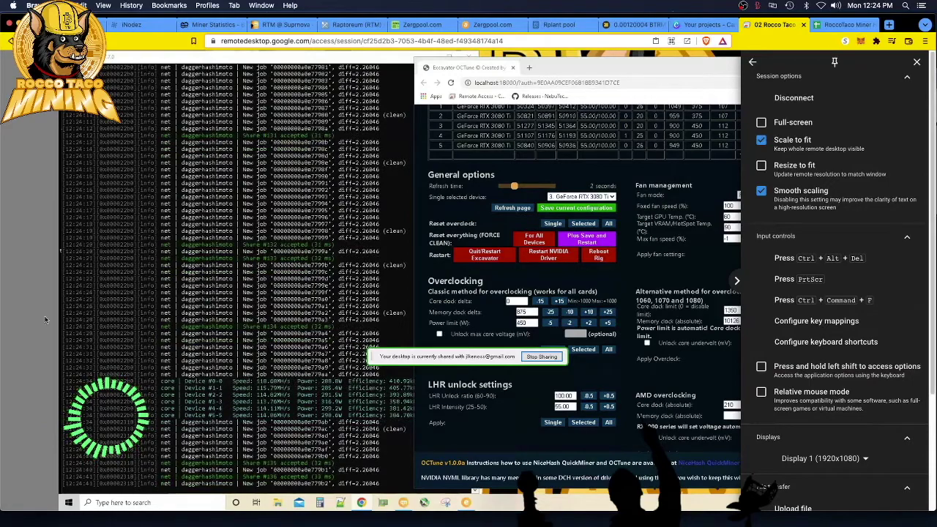
click(805, 124)
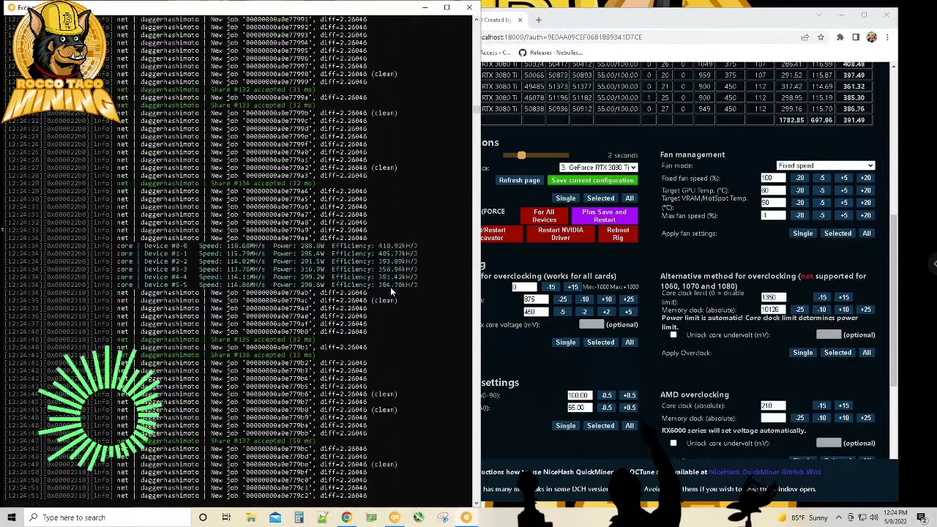
Step: Leave full-screen and turn off the Lite optimization of RoccoTacoRig02's fourth RTX 3080 Ti on the NiceHash rigs page
click(933, 265)
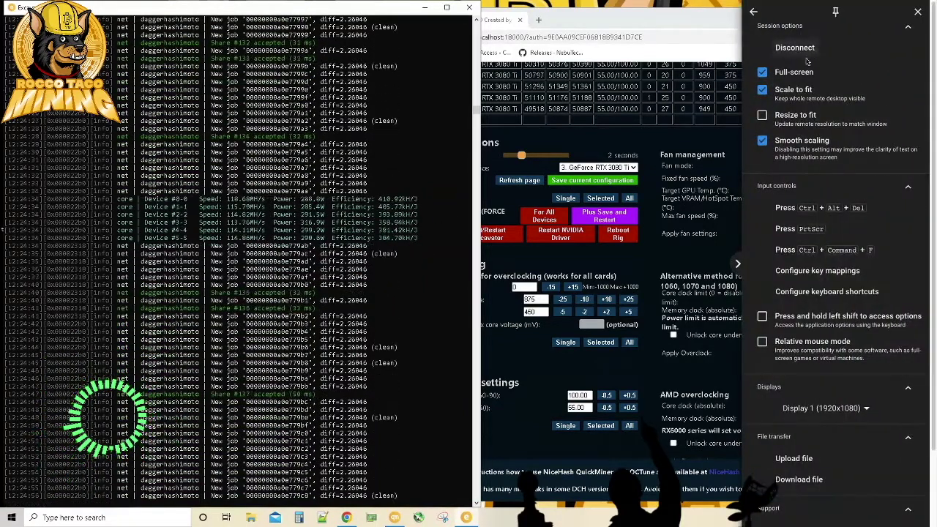
click(762, 73)
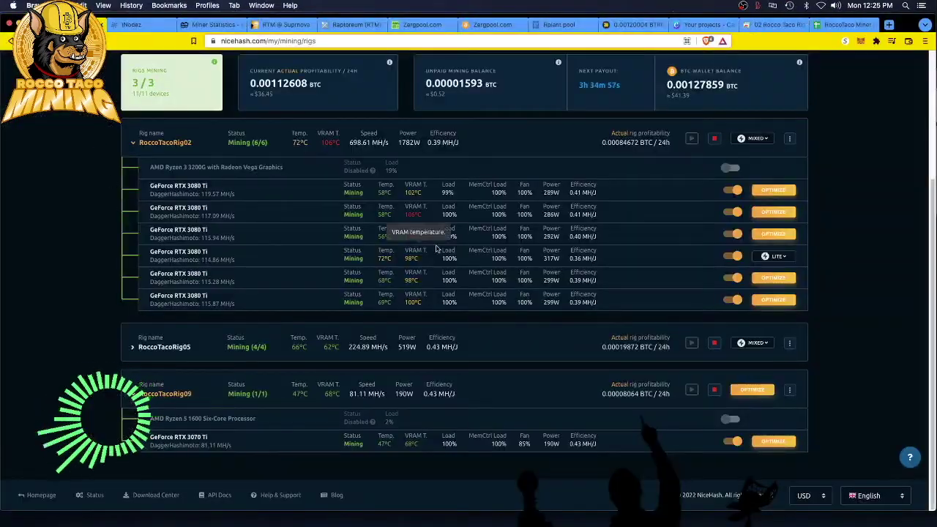
click(769, 256)
click(770, 271)
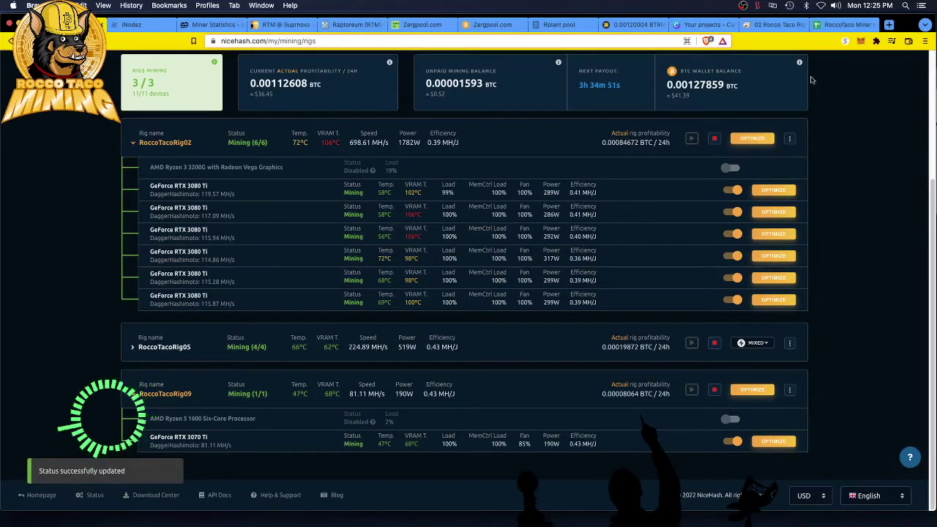
Step: Return to the remote rig in full-screen, examine device 3's entries in the miner log, and bring the OCTune page forward
click(778, 25)
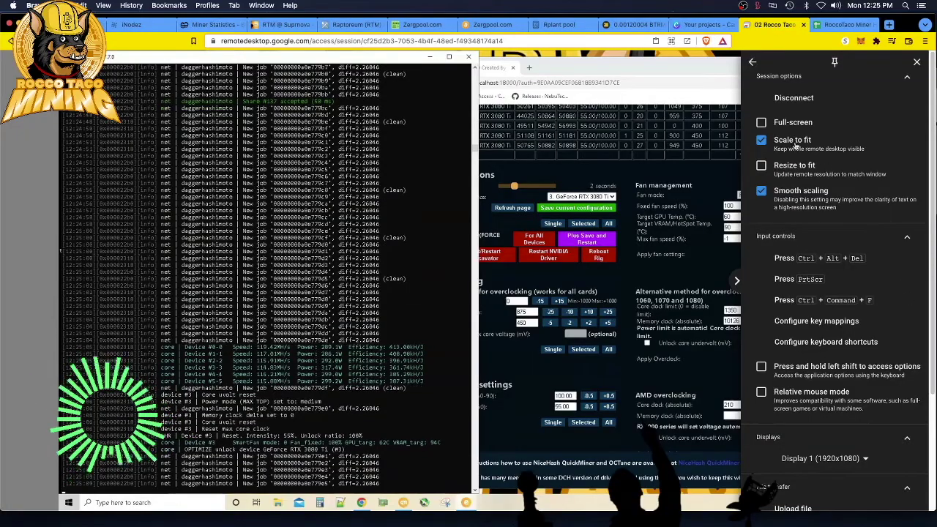
click(778, 122)
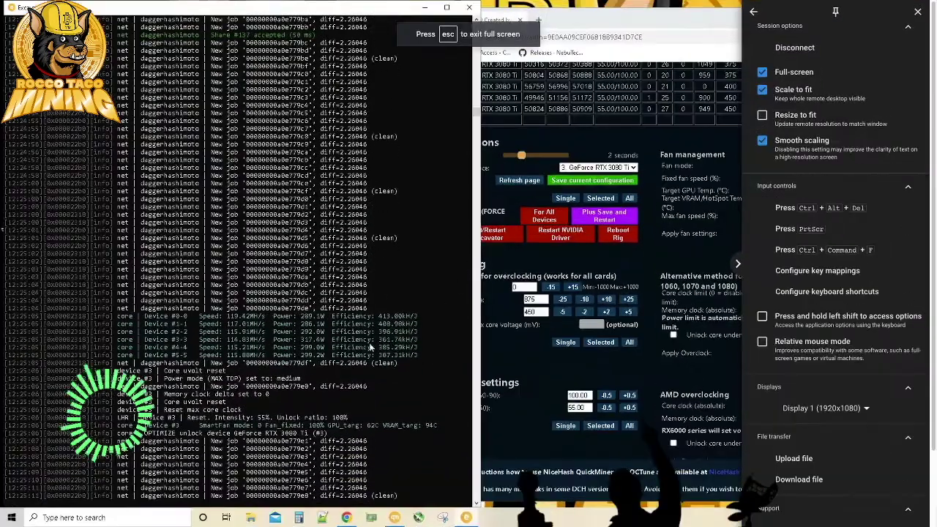
click(198, 369)
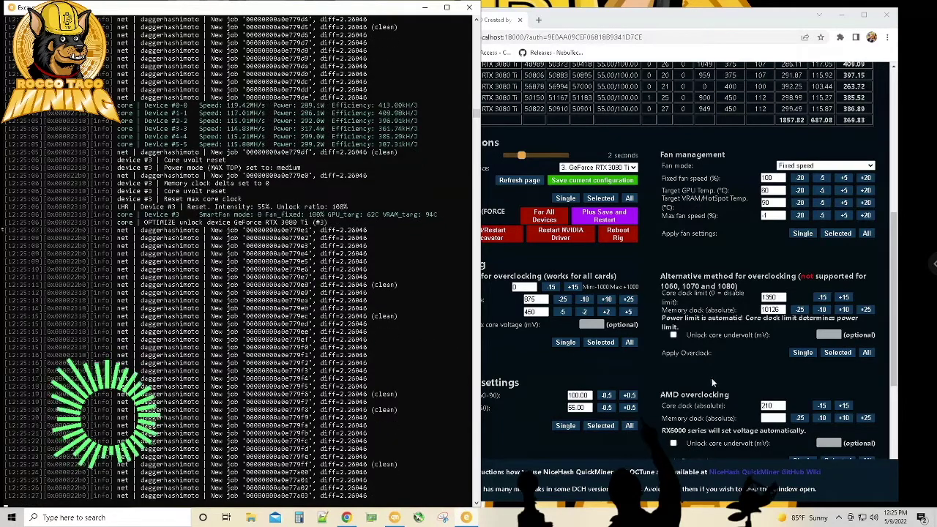
click(771, 370)
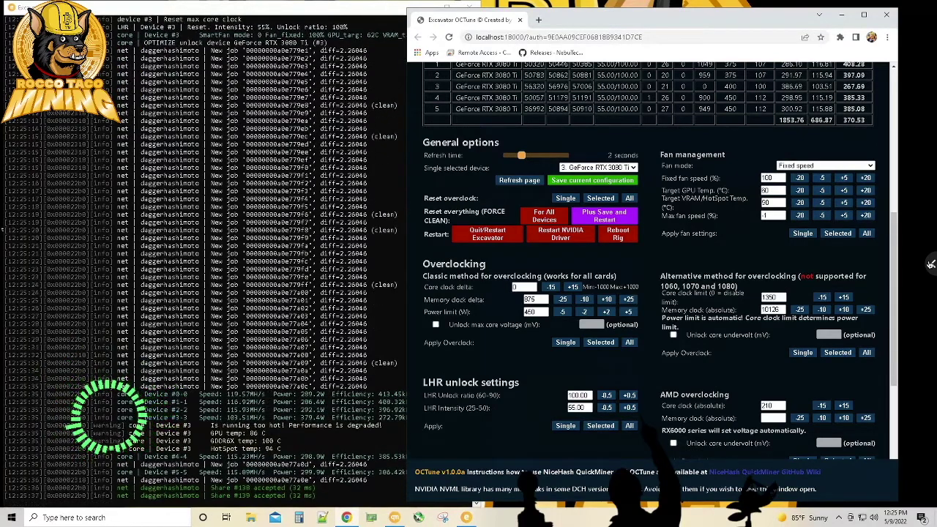
Step: Leave full-screen, consult the overclock values in the spreadsheet, and return to the OCTune page with the session options closed
click(930, 264)
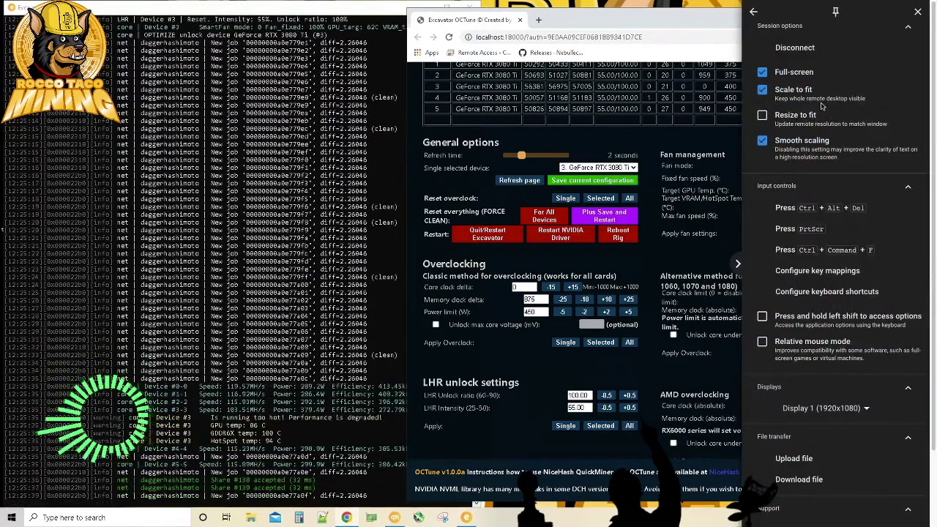
click(789, 73)
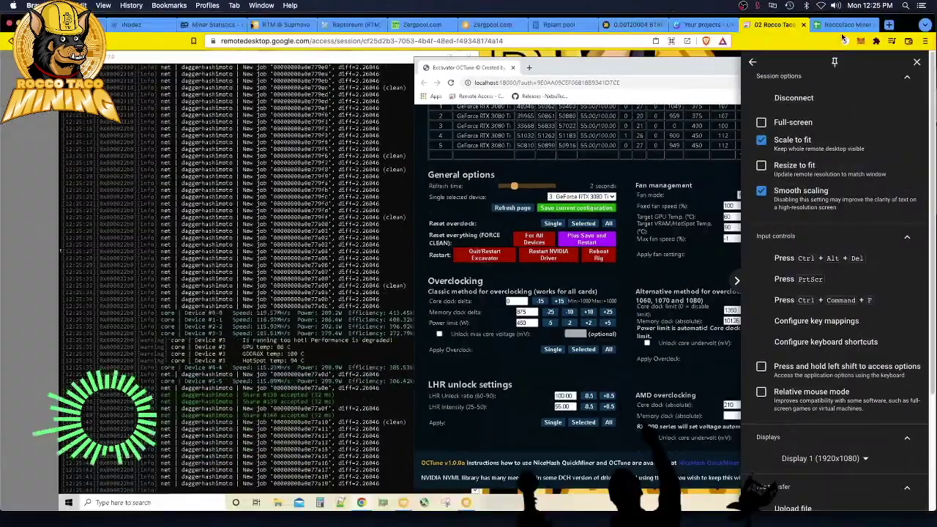
click(840, 26)
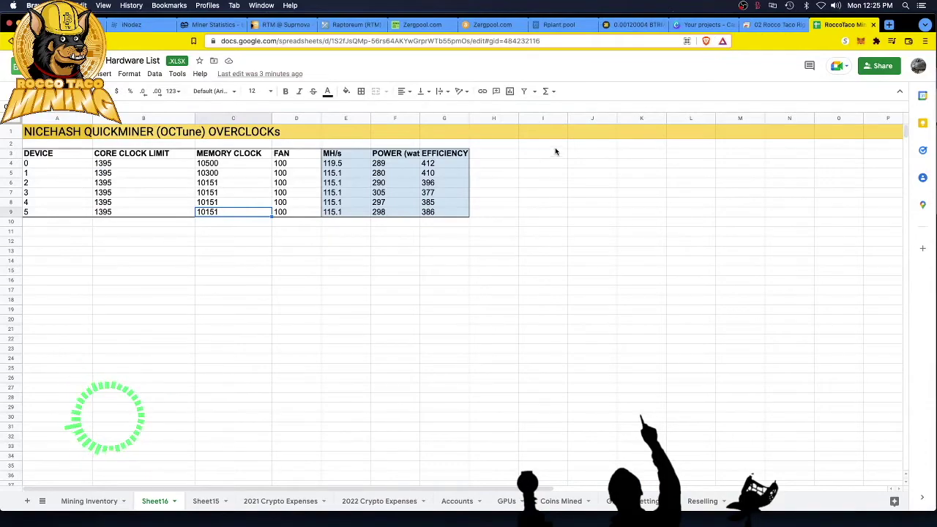
click(772, 24)
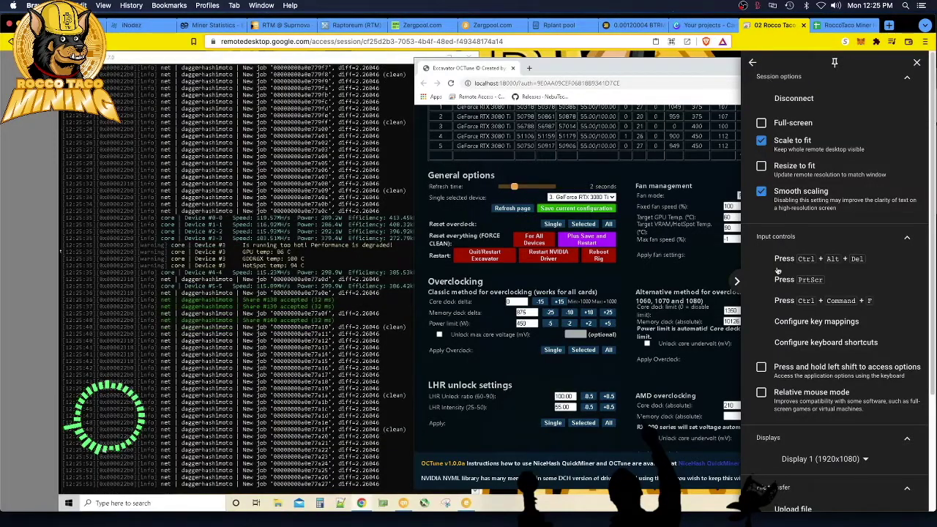
click(714, 297)
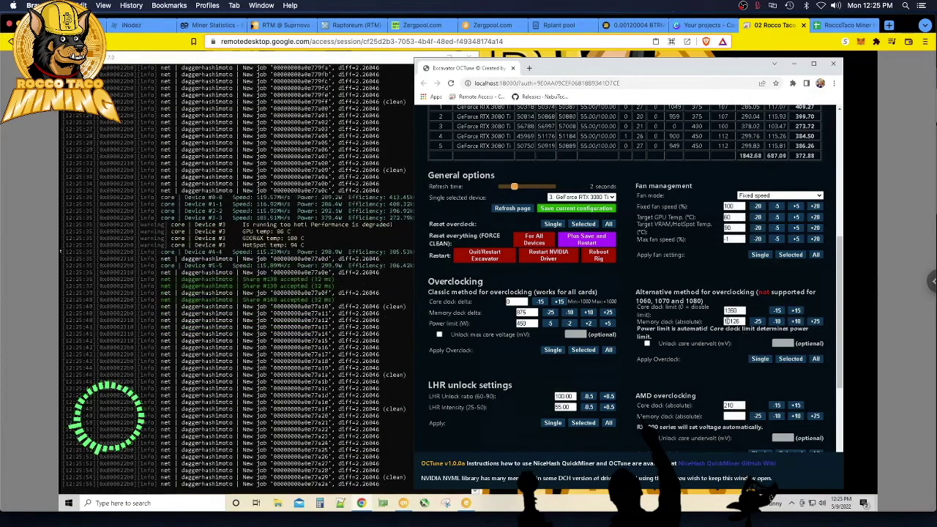
Step: Apply the 1350 core clock limit and 10126 memory clock to device 3, and check the miner log in full-screen
click(752, 359)
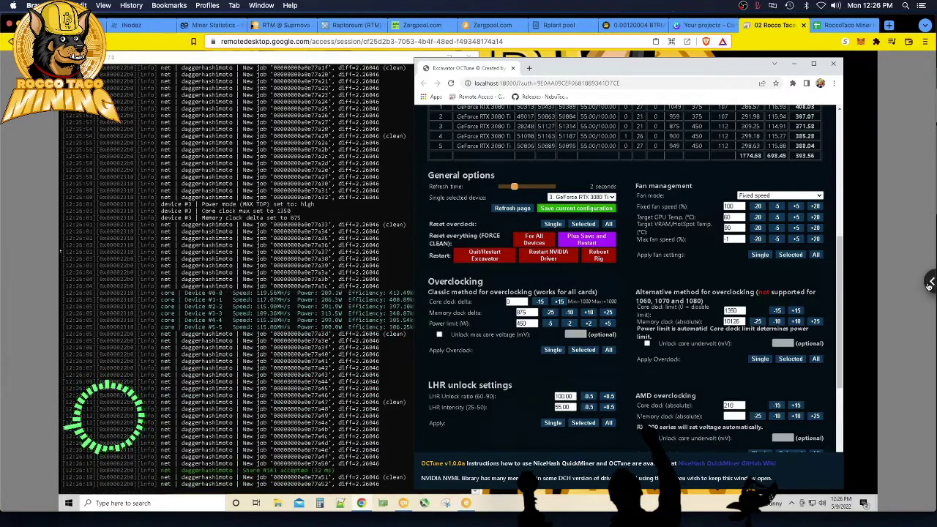
click(928, 286)
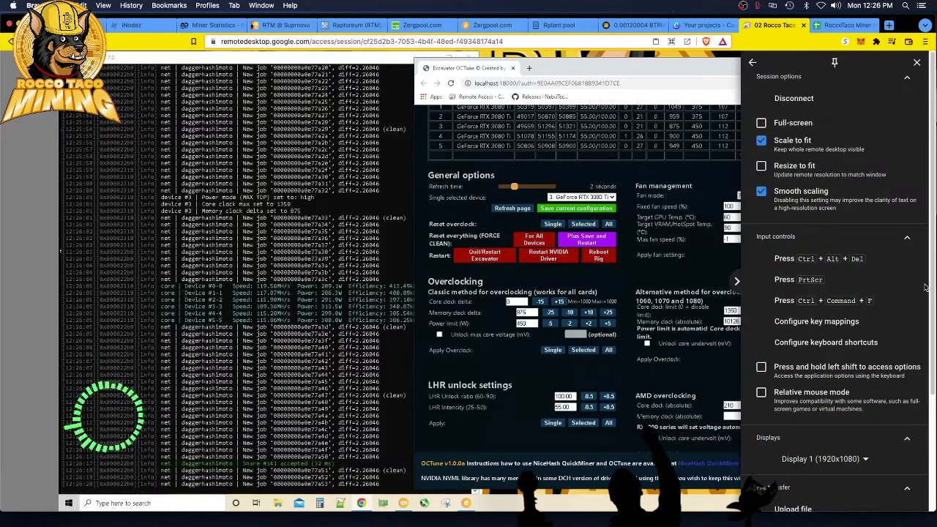
click(793, 122)
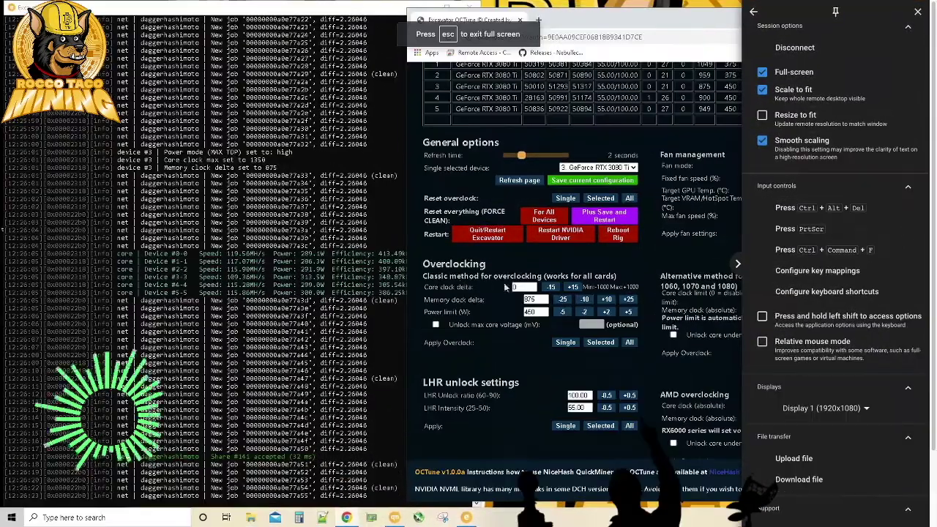
click(370, 308)
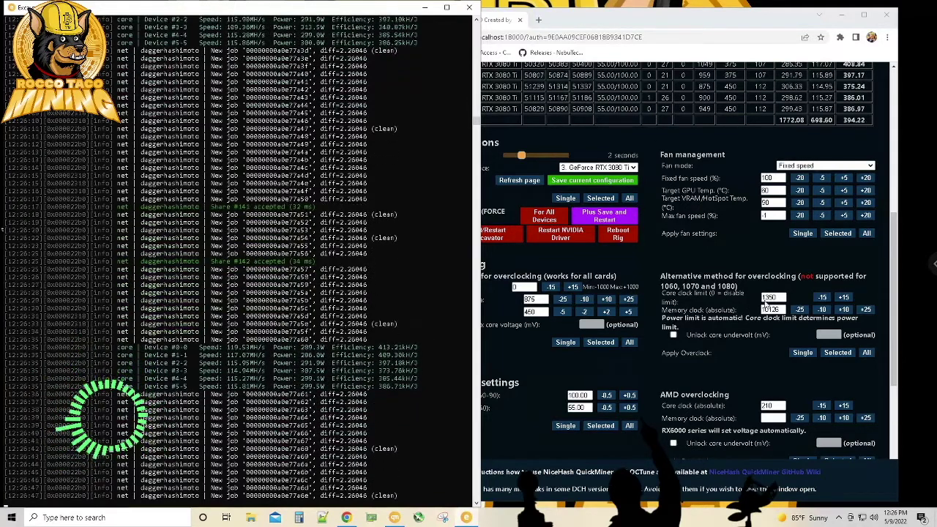
click(775, 298)
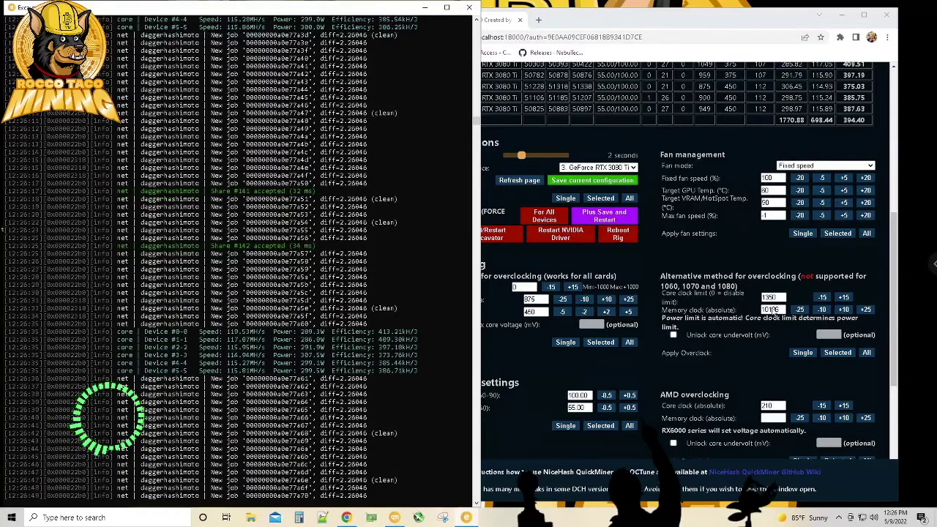
click(773, 309)
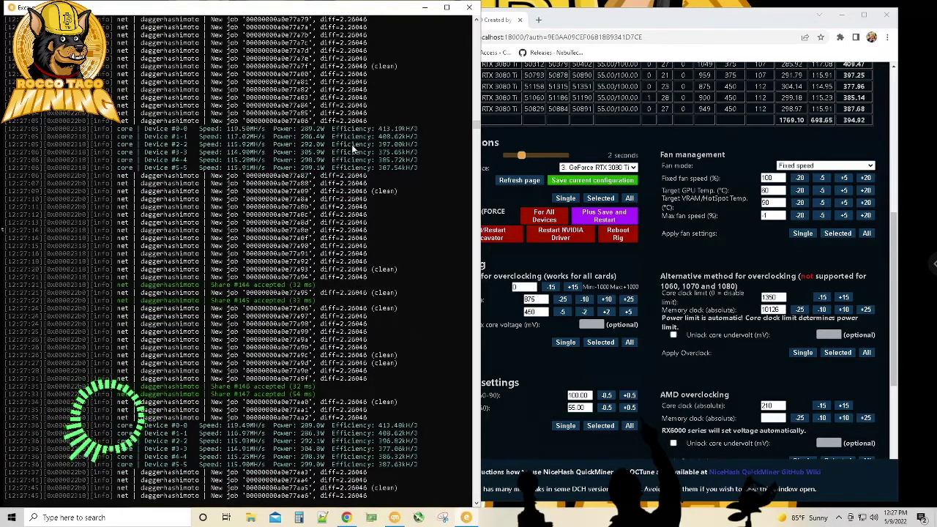
Step: Compare device 4's overclock values in OCTune with those of device 3, ending with device 3 selected
click(571, 171)
click(572, 167)
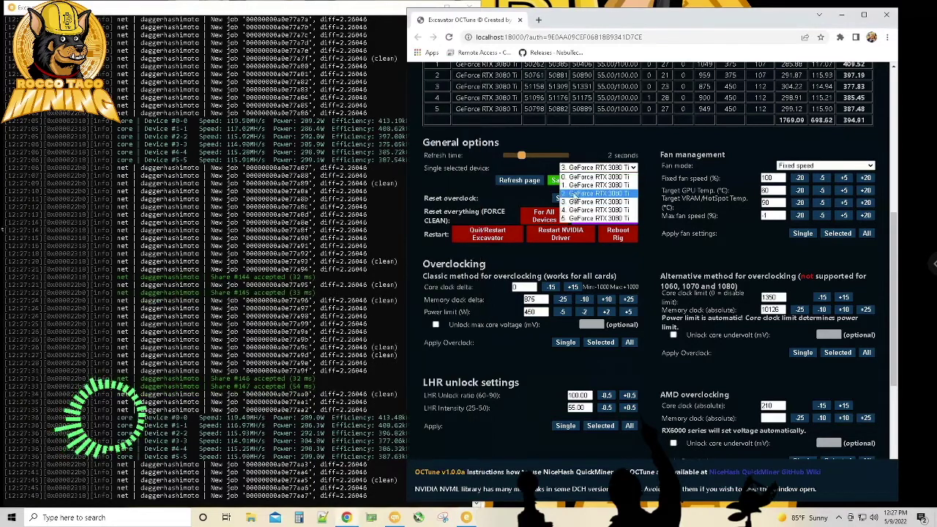
click(570, 211)
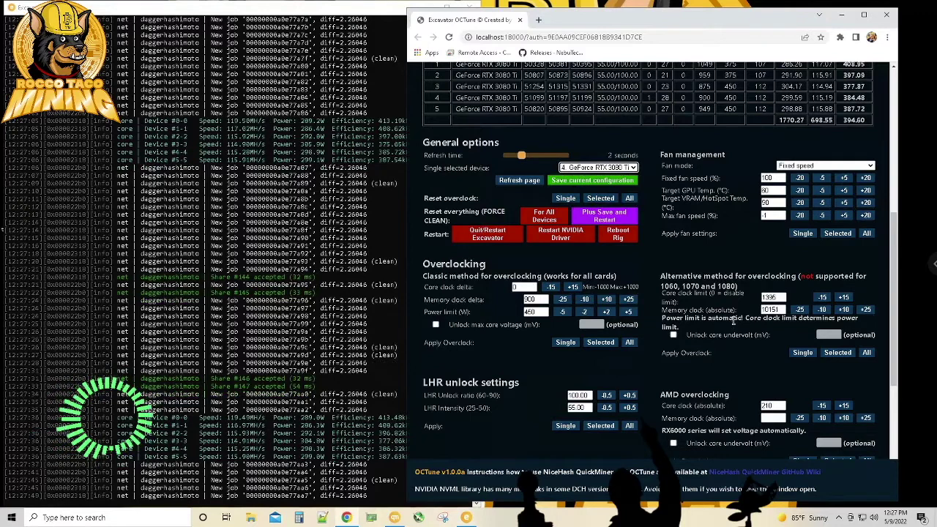
click(590, 170)
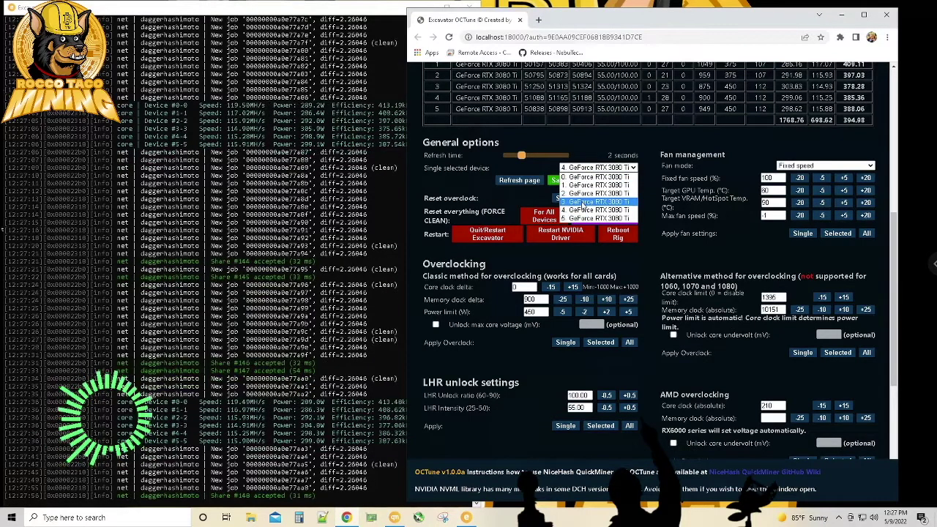
click(585, 202)
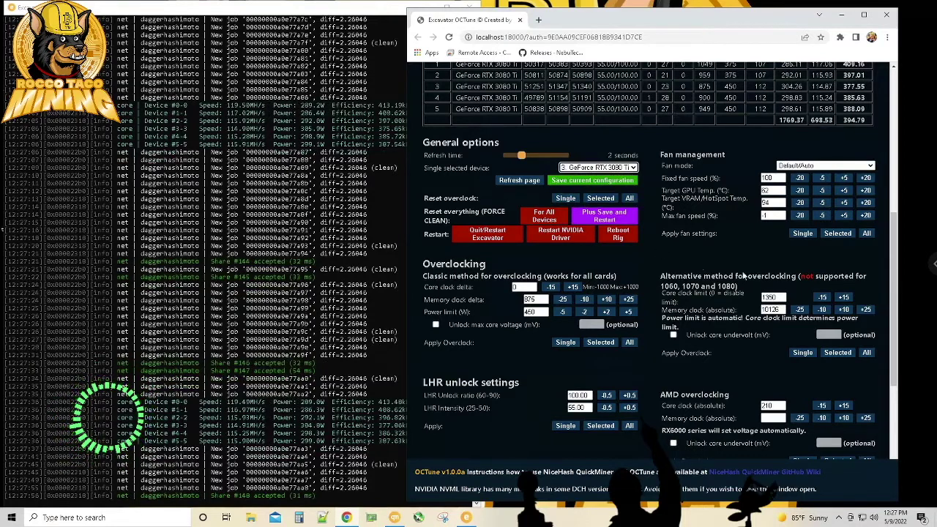
click(594, 167)
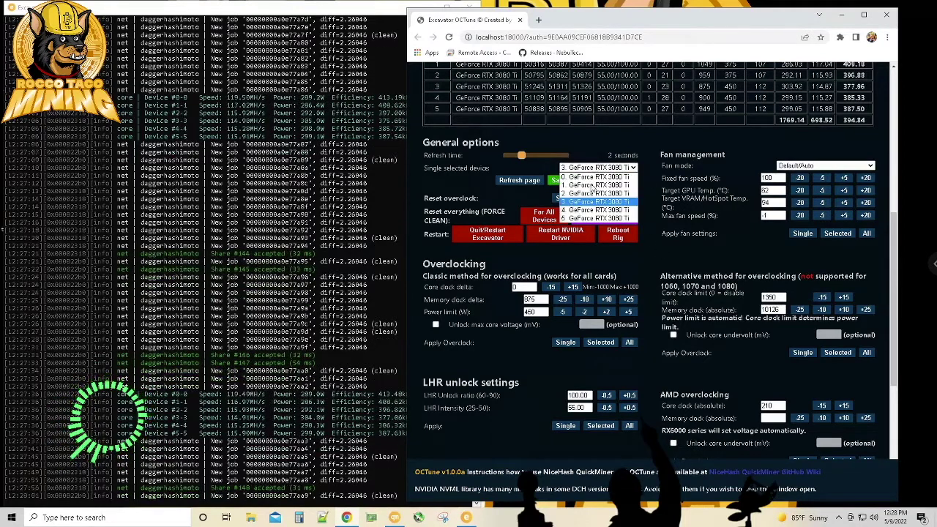
click(585, 212)
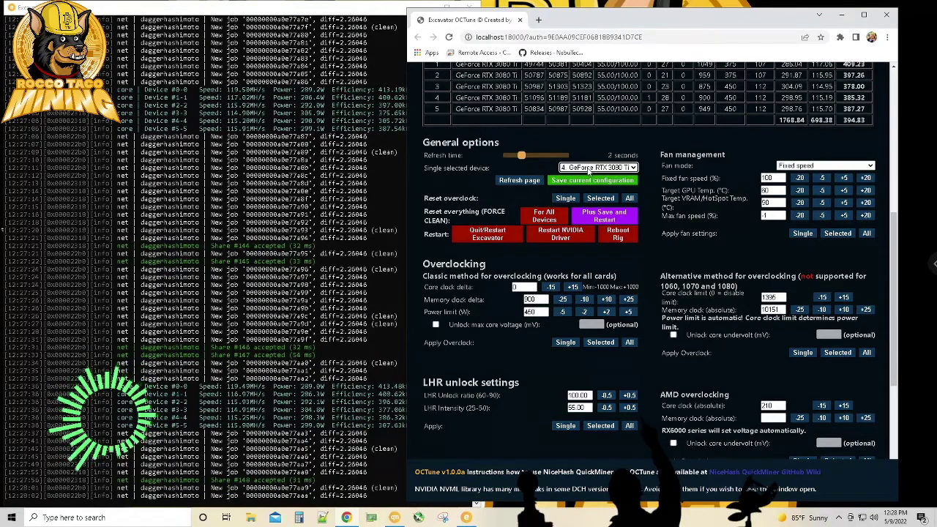
click(589, 167)
click(585, 201)
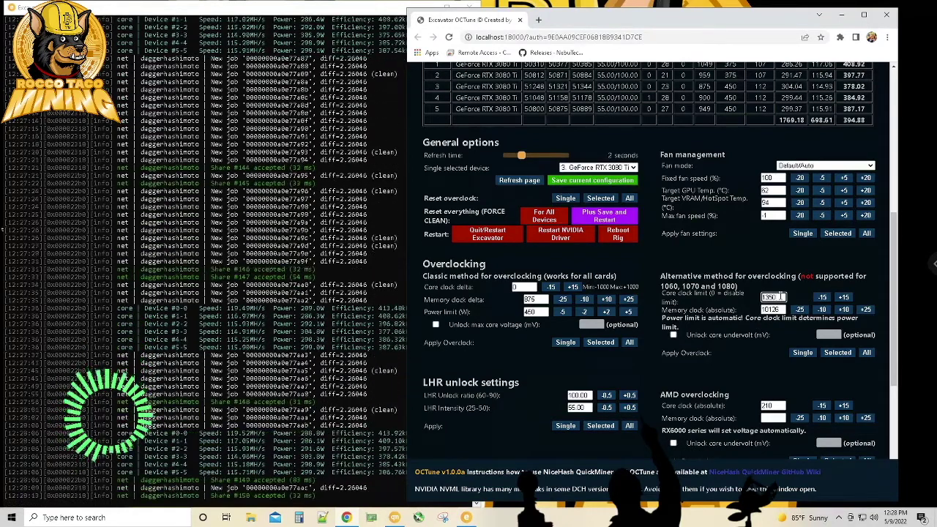
Step: Set device 3's core clock limit to 1395 and its absolute memory clock to 10151, and apply the overclock to that device only
double_click(772, 297)
text(1335)
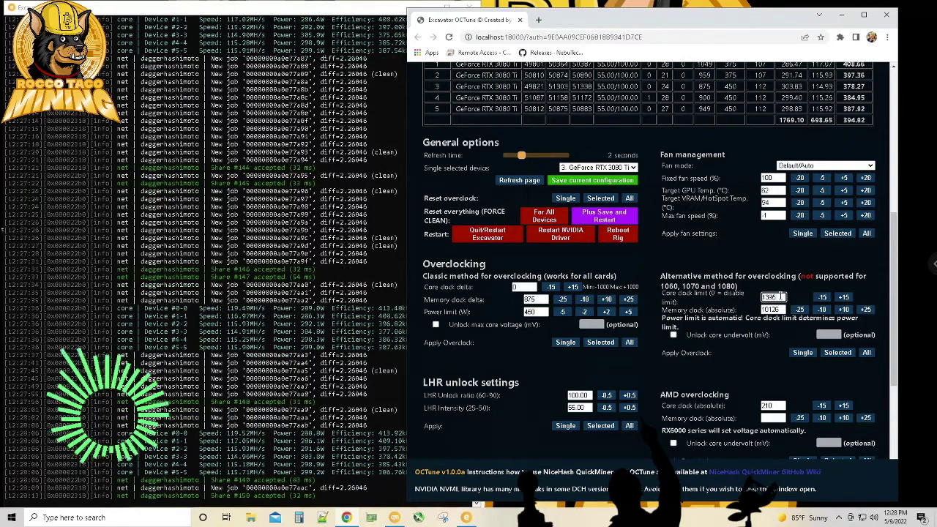
double_click(780, 308)
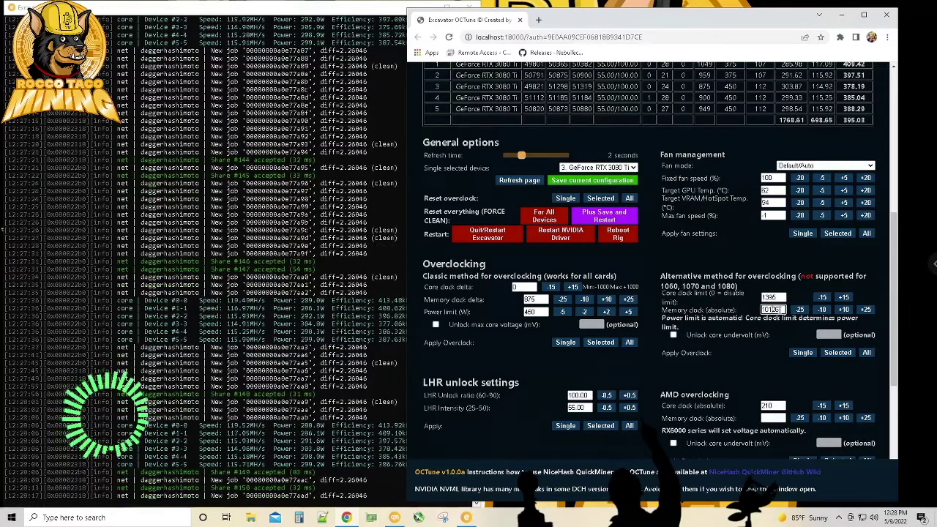
text(101)
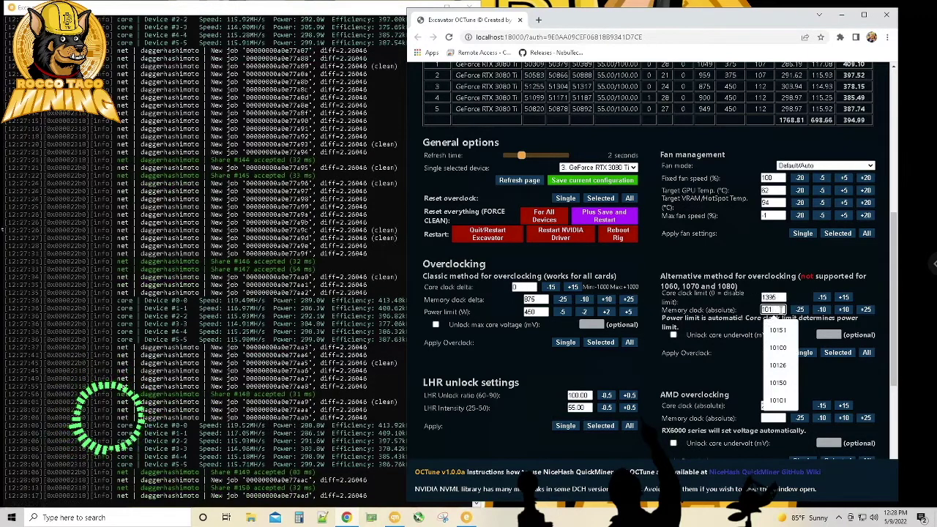
click(777, 330)
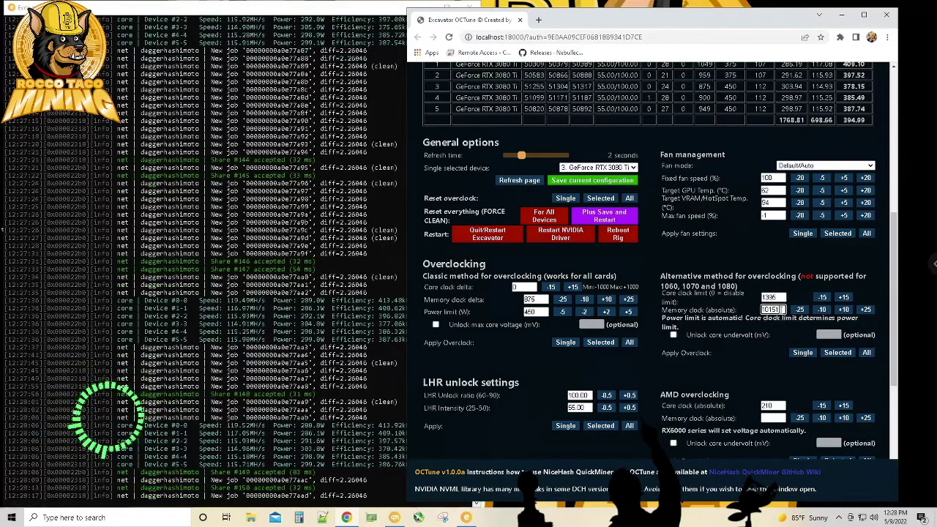
click(802, 352)
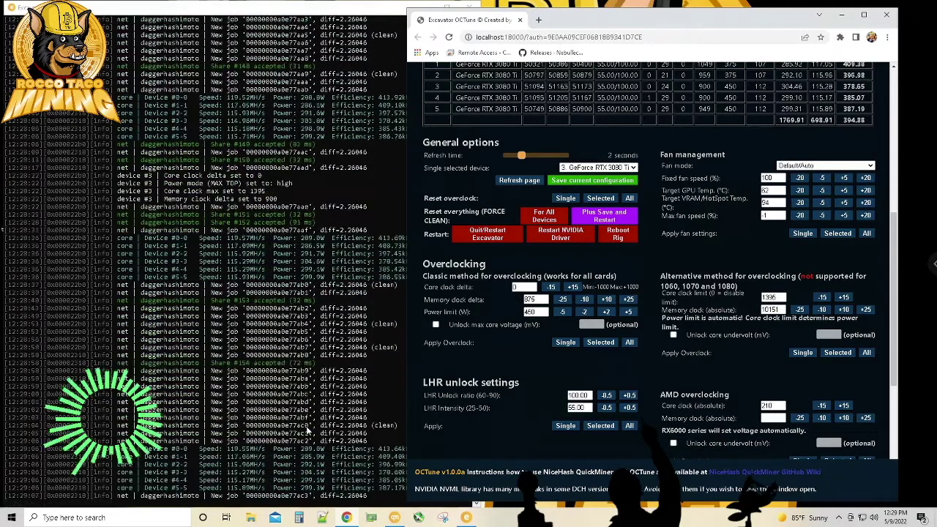
Step: Select device 5 in OCTune to view its overclock values, and check the NiceHash rigs page after leaving full-screen
click(578, 169)
click(596, 217)
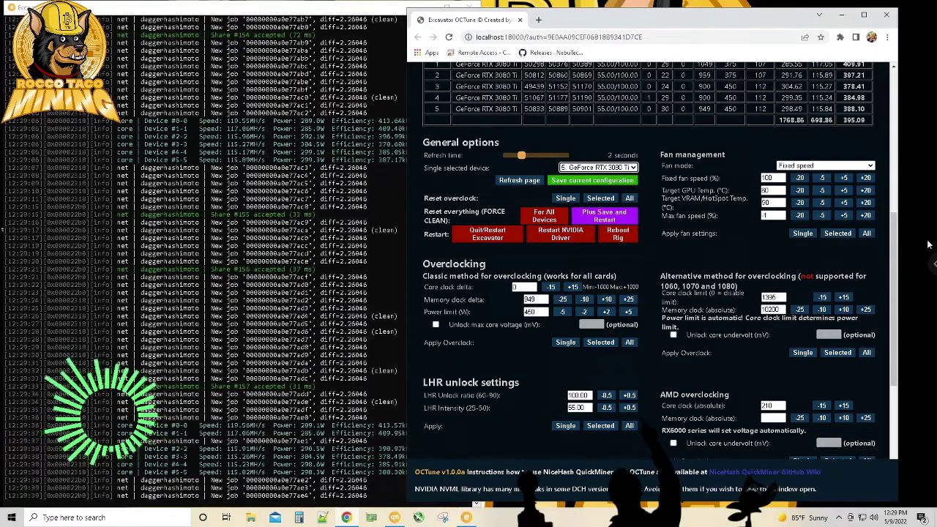
click(929, 263)
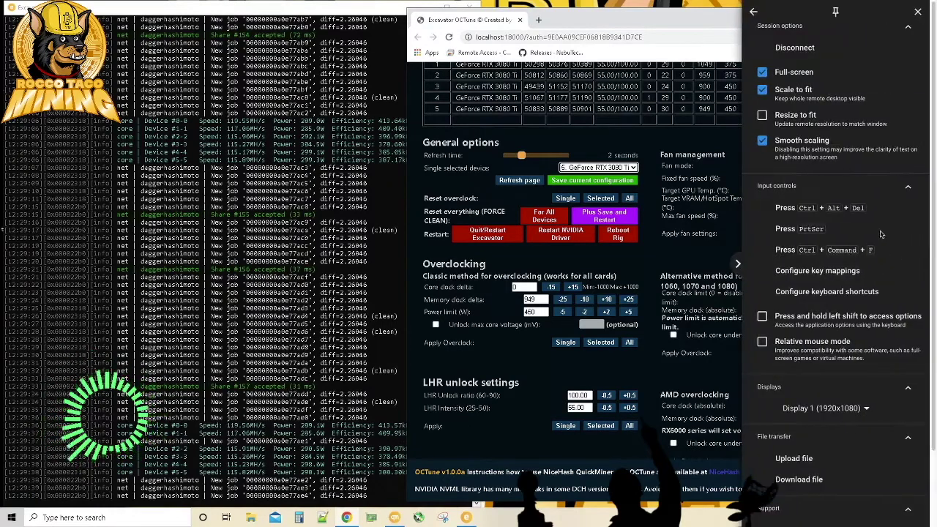
click(802, 73)
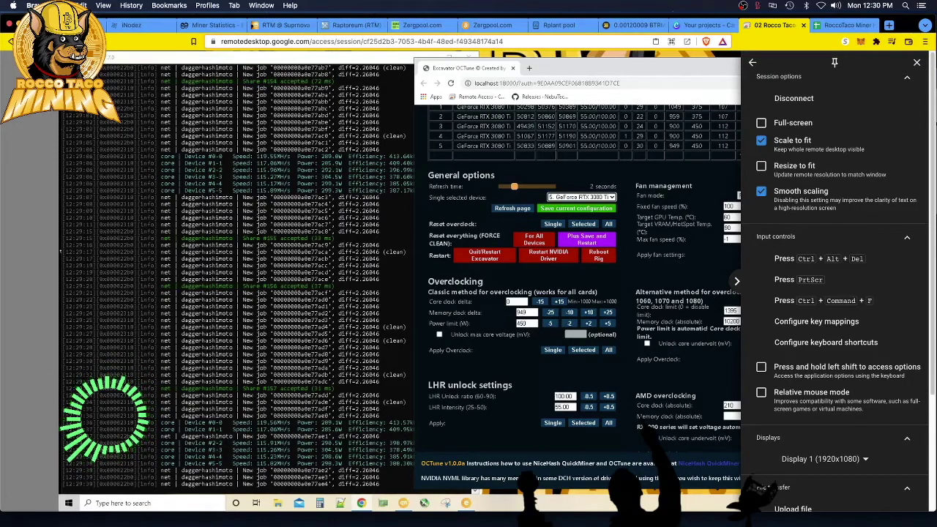
key(ctrl+Tab)
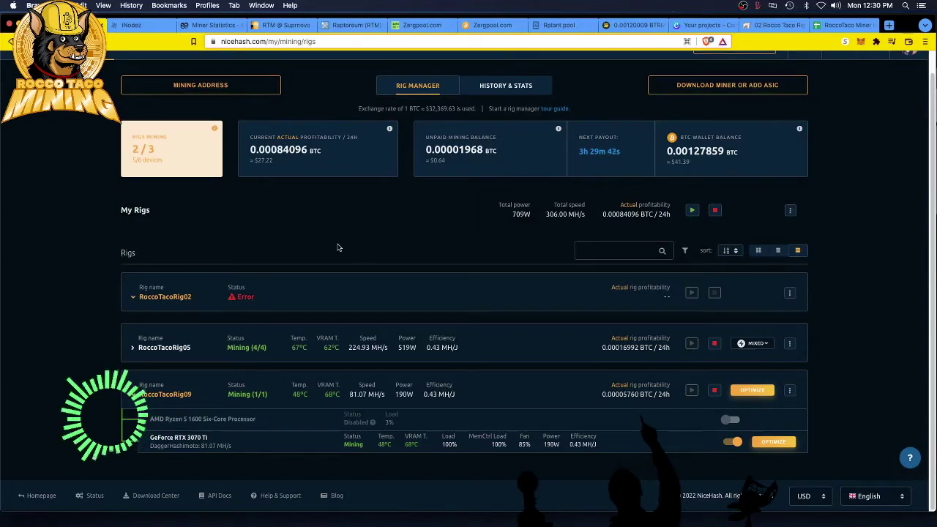
Step: Check the remote rig's miner log with the session options closed, and reload the NiceHash rigs page
click(774, 25)
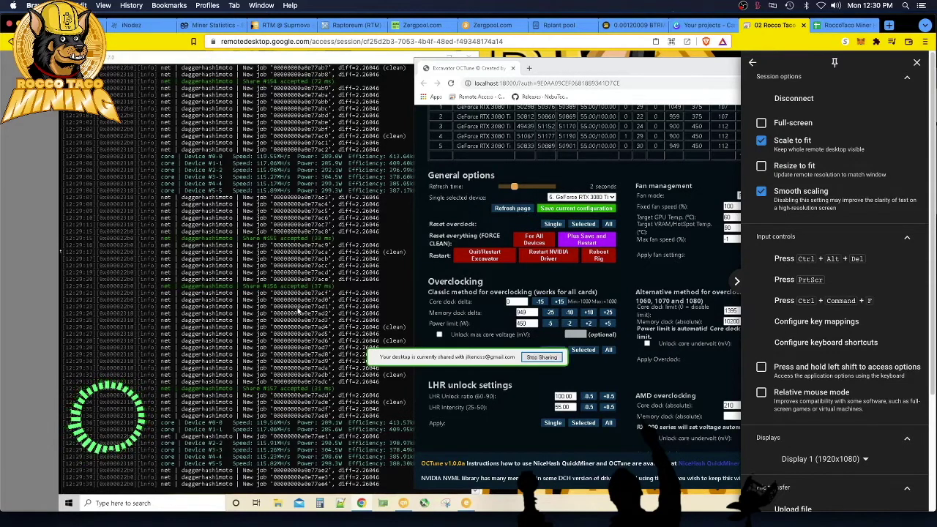
click(298, 311)
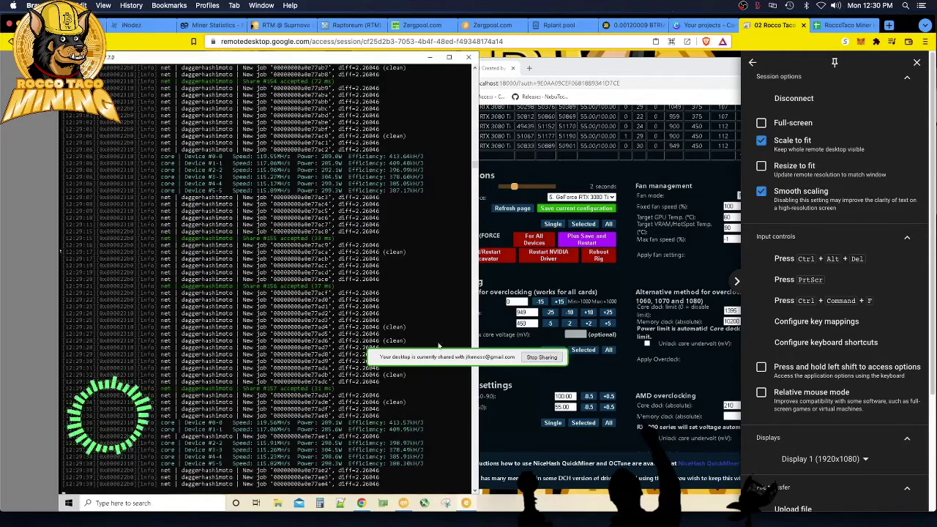
click(734, 283)
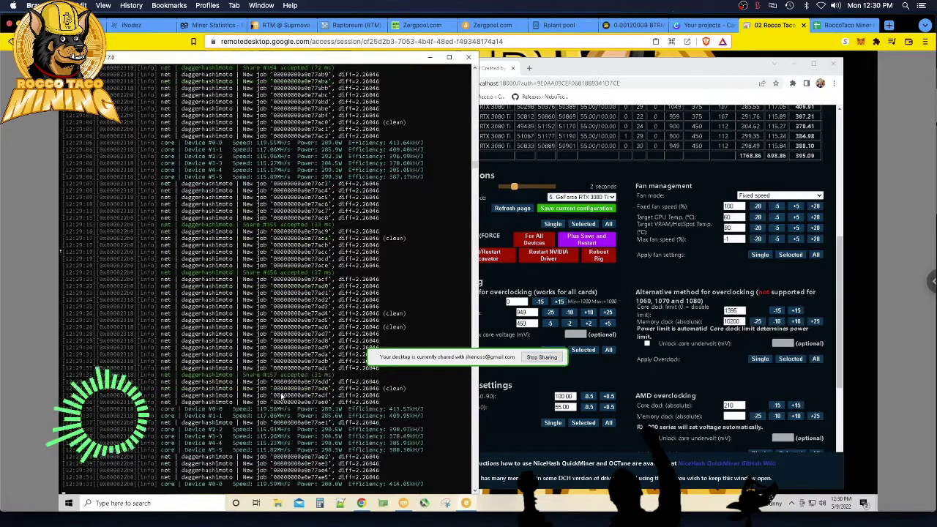
key(ctrl+Tab)
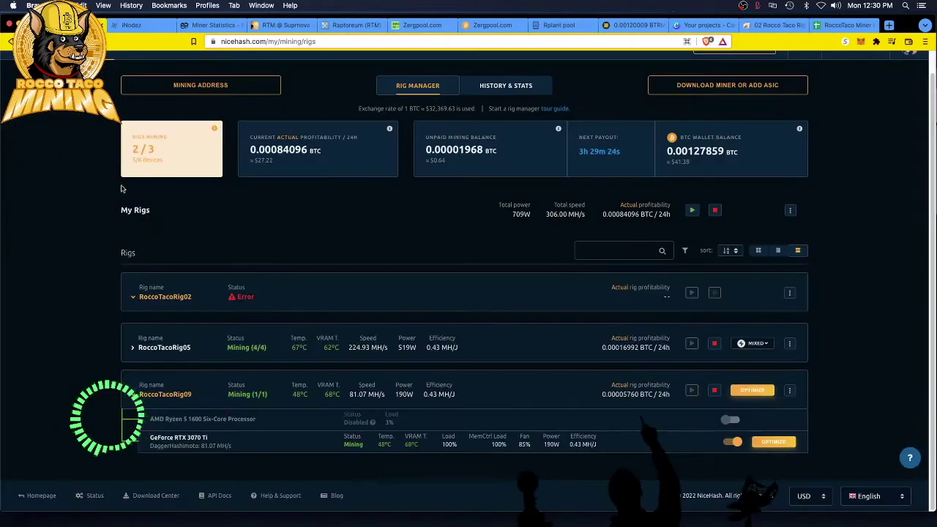
key(super+r)
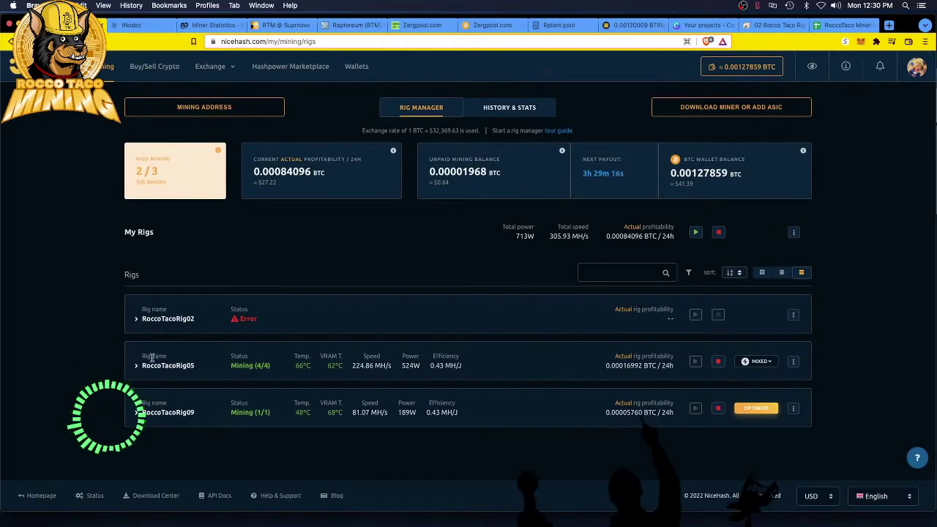
Step: Return to the remote rig, bring the NiceHash QuickMiner window forward and close it
click(757, 27)
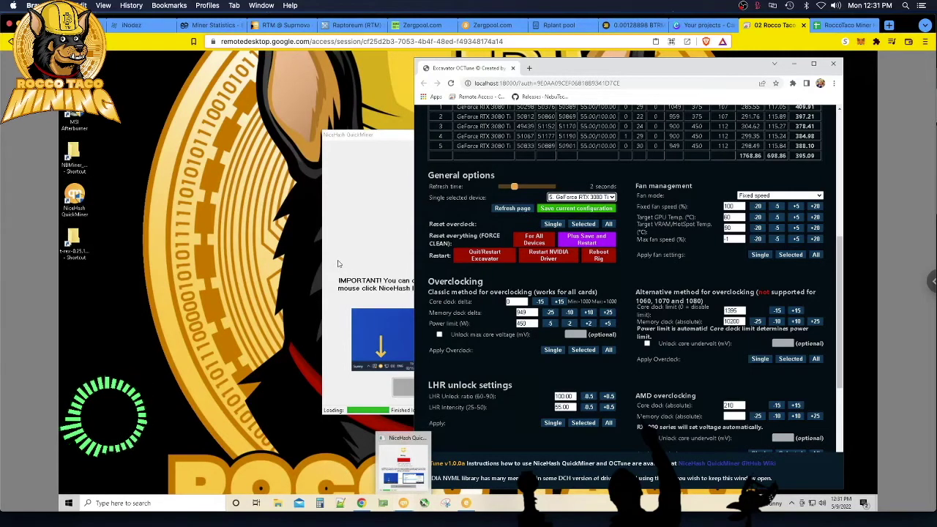
click(338, 263)
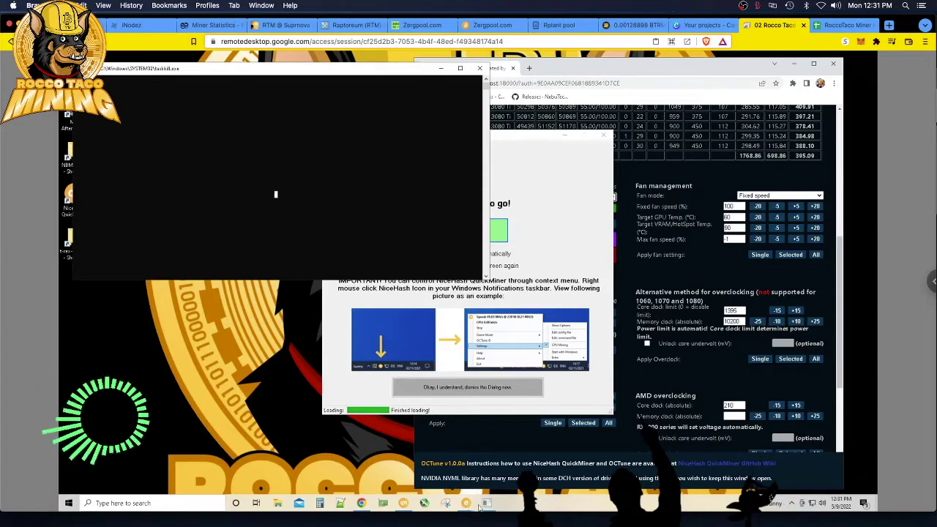
click(605, 139)
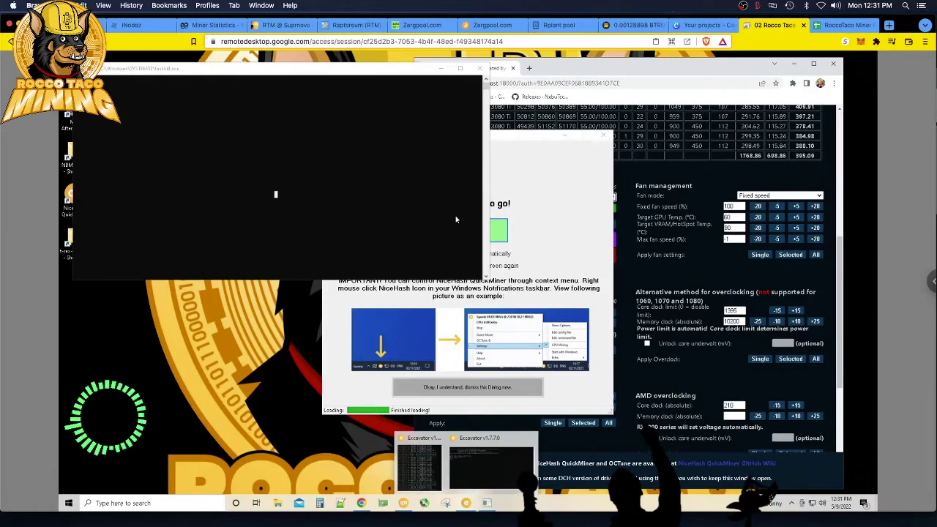
click(602, 135)
click(454, 307)
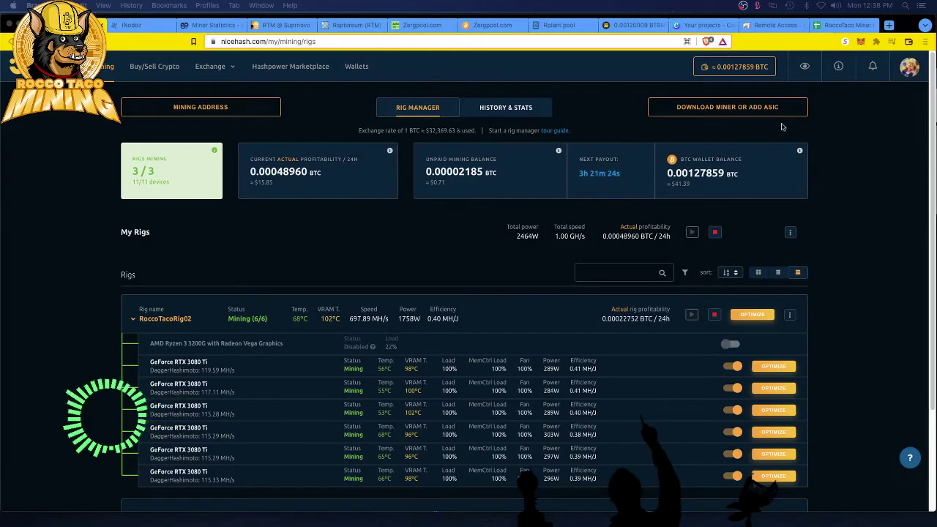
Step: Compare the OCTune overclocks and efficiency figures in the spreadsheet with RoccoTacoRig02's readings on the NiceHash rigs page
click(841, 25)
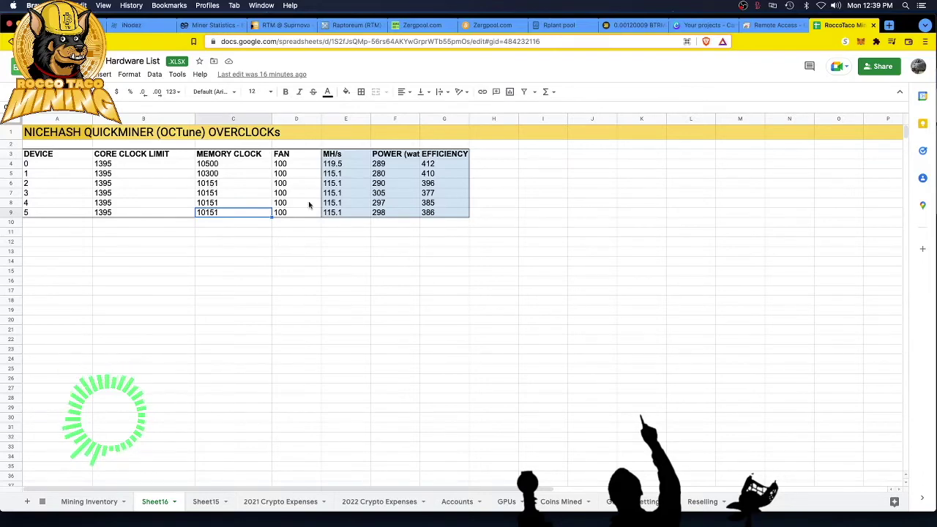
click(73, 24)
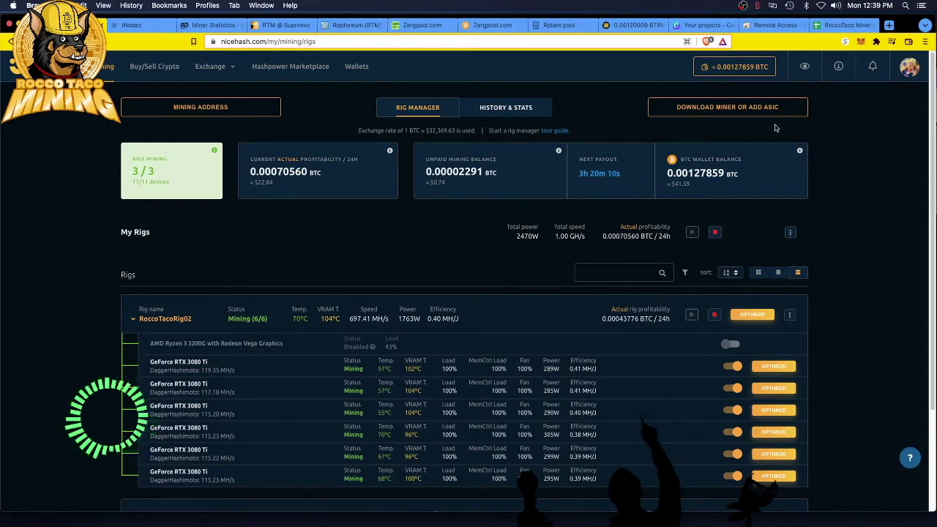
click(835, 25)
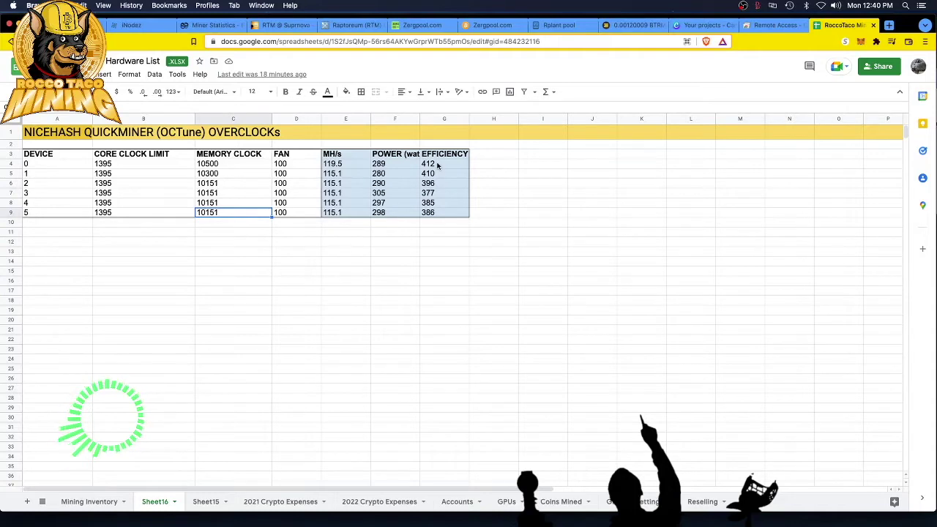
click(439, 212)
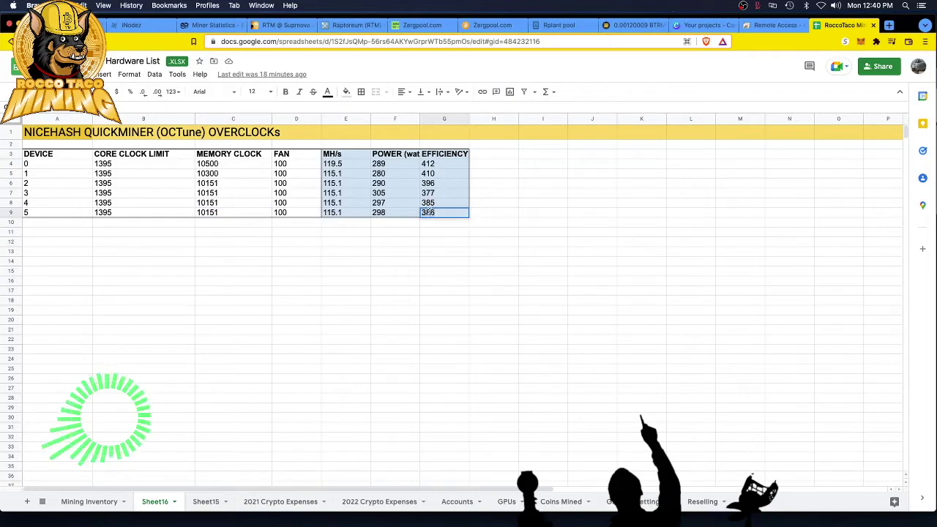
Step: Set the efficiency of device 5 to 390 and of device 3 to 378 in the overclock table
text(390)
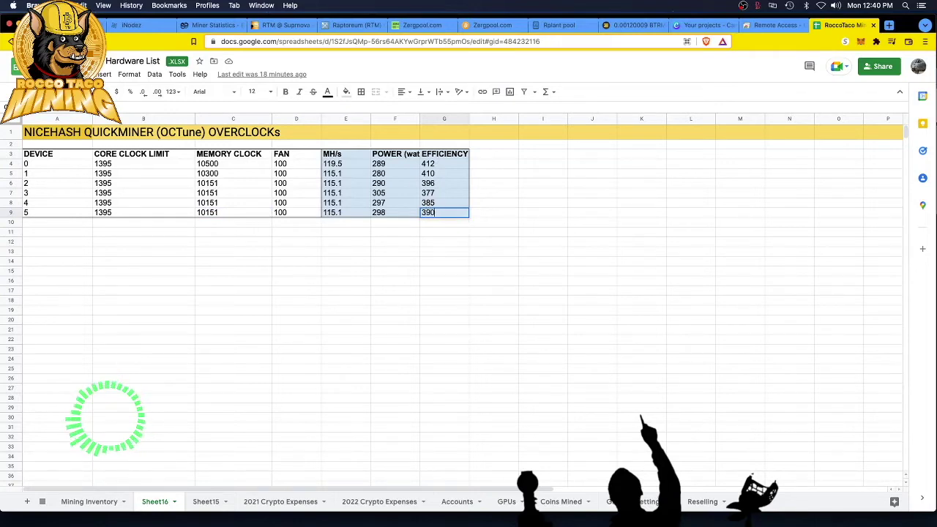
click(425, 193)
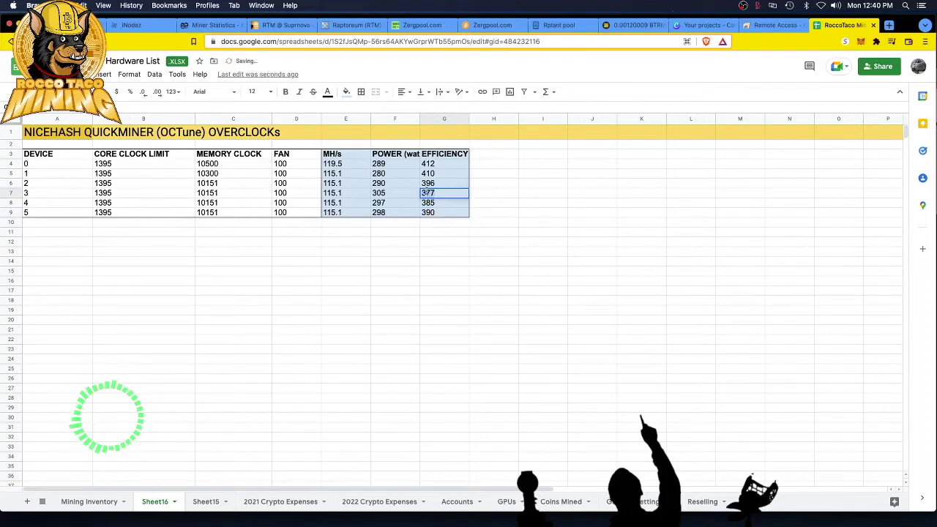
text(378)
click(438, 244)
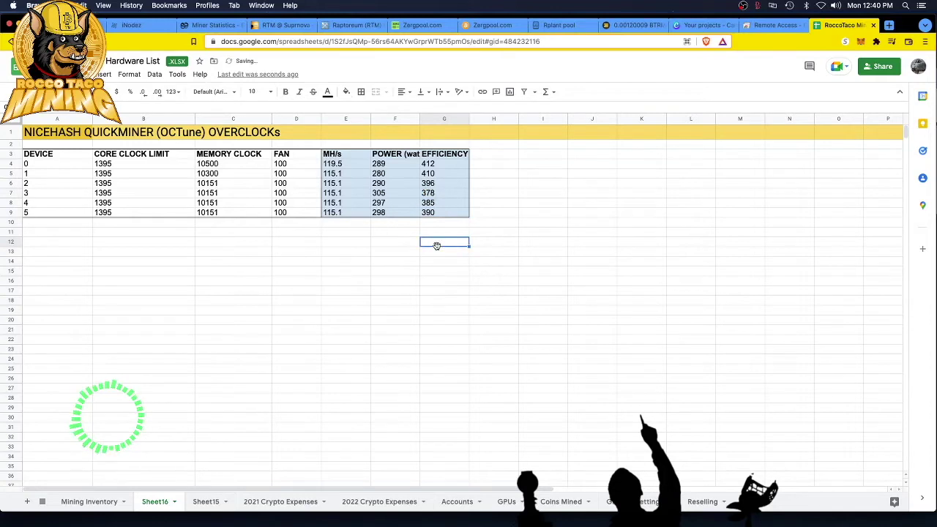
Step: Set the MH/s value of device 1 to 116.8 in the overclock table
click(334, 173)
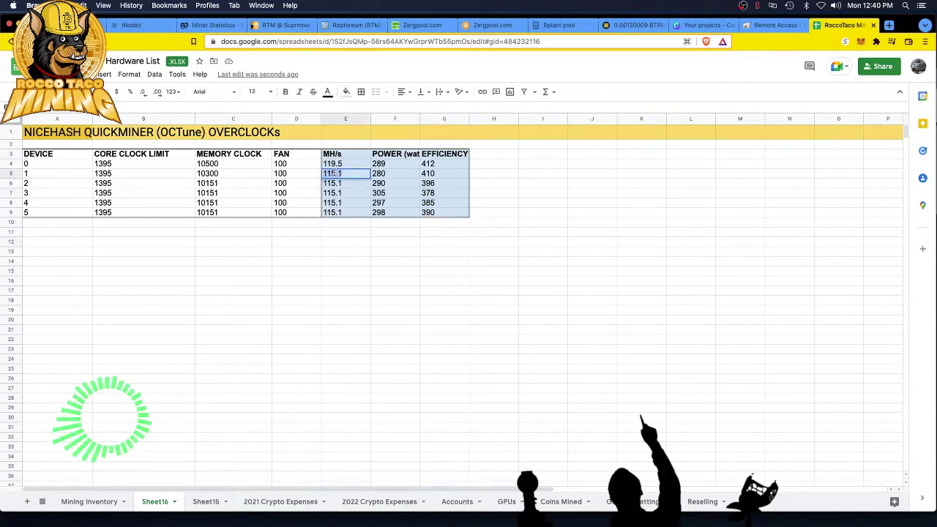
text(116)
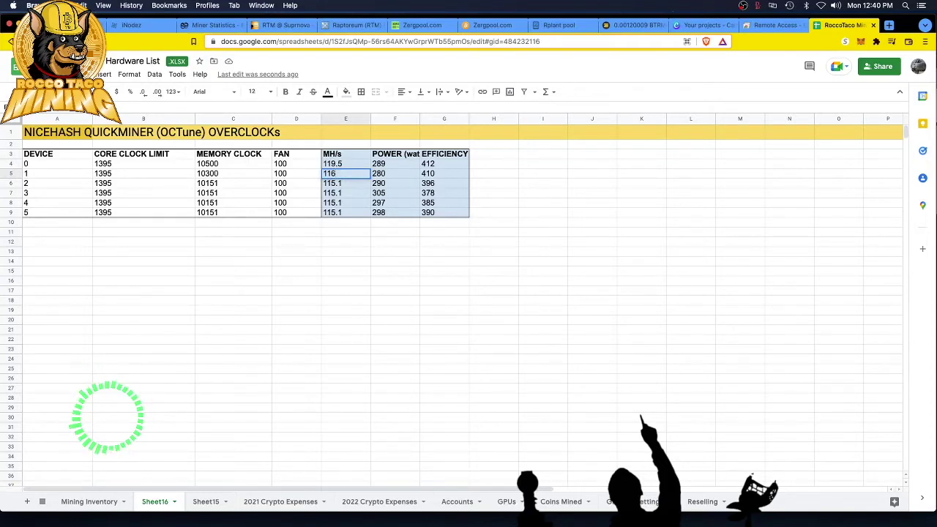
text(.8)
click(317, 242)
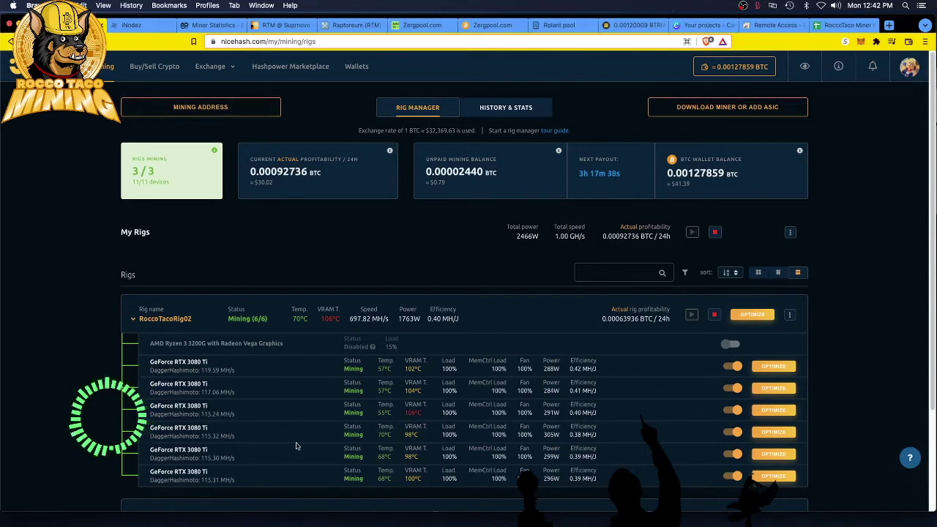
Step: Expand RoccoTacoRig09 and RoccoTacoRig05 on the NiceHash rigs page and examine the speed, power and efficiency of their GPUs
scroll(298, 437, down, 4)
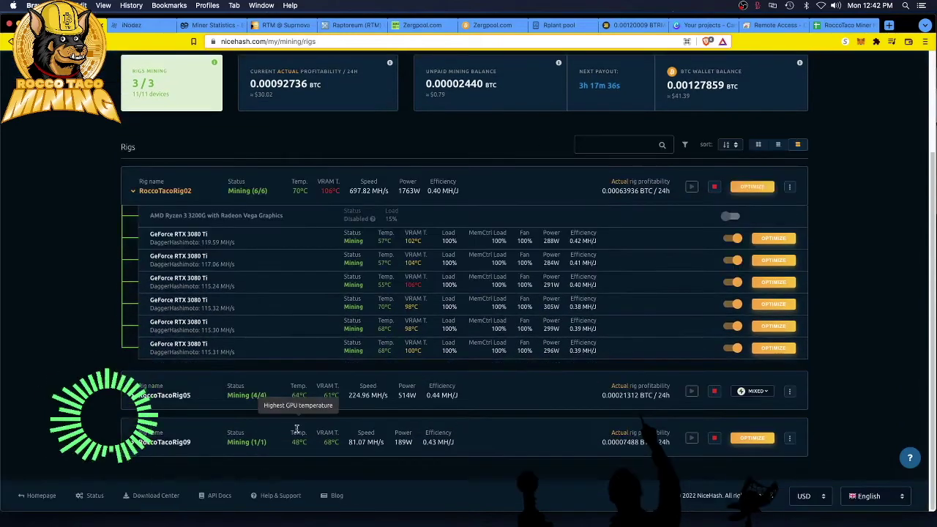
click(134, 447)
scroll(168, 454, down, 2)
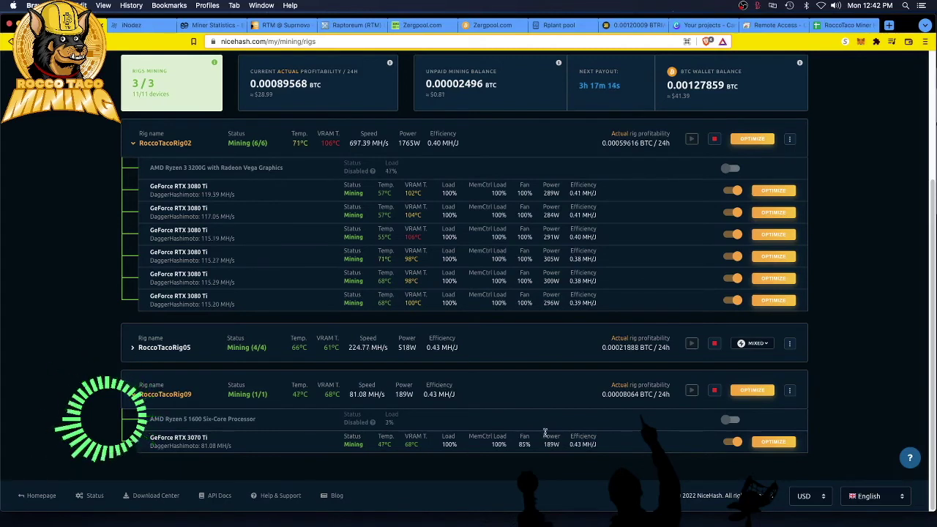
click(133, 349)
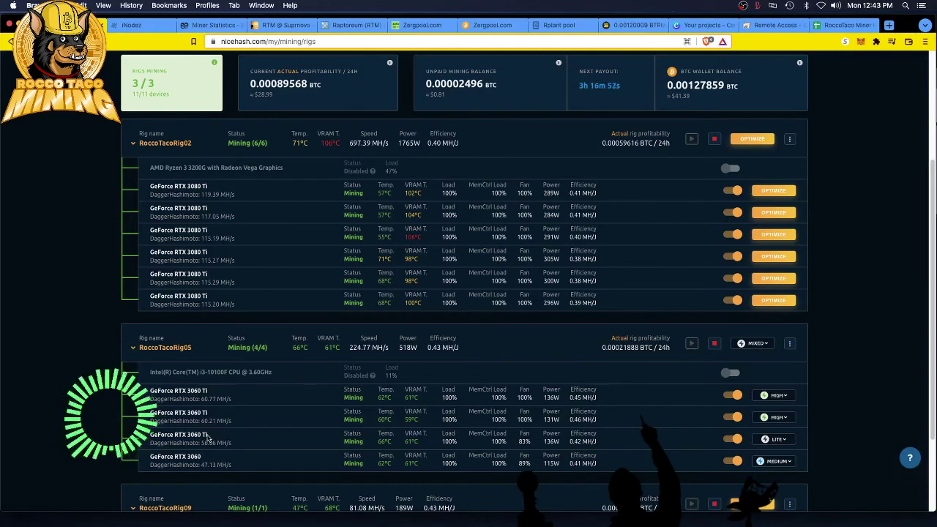
scroll(210, 441, down, 3)
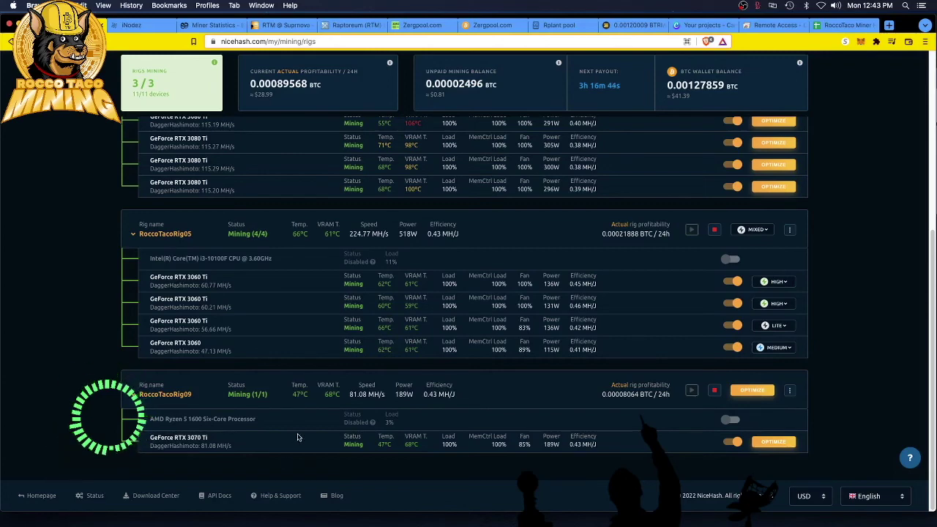
Step: Switch to the remote rig session, view the OCTune overclock settings, and bring the miner log back to the front
key(ctrl+shift+Tab)
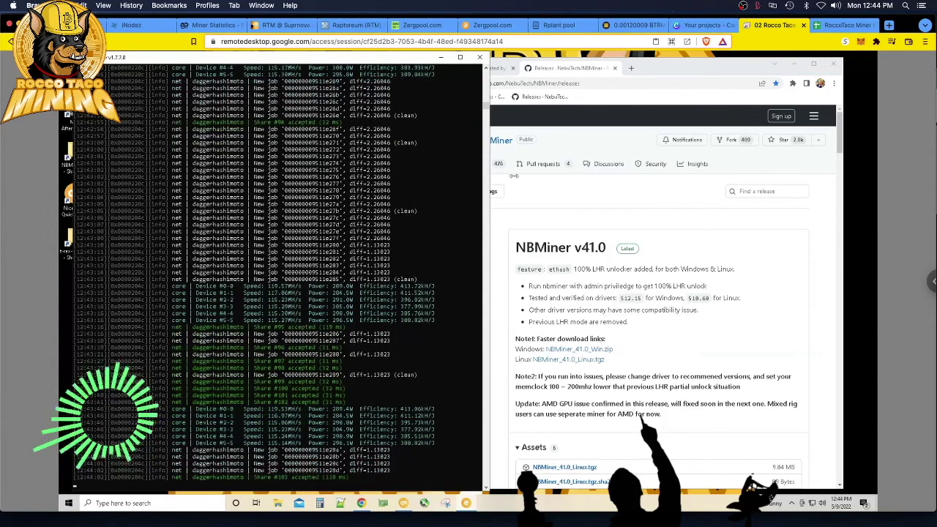
click(497, 71)
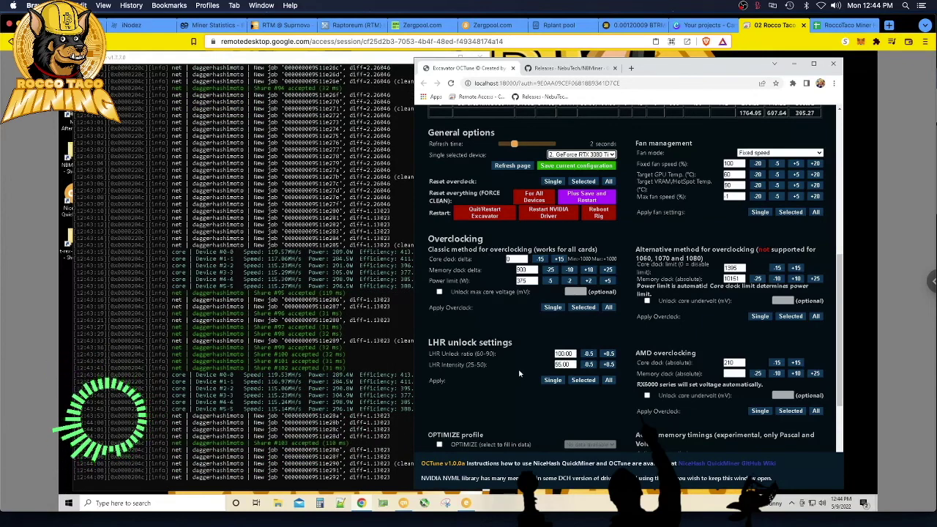
key(alt+Tab)
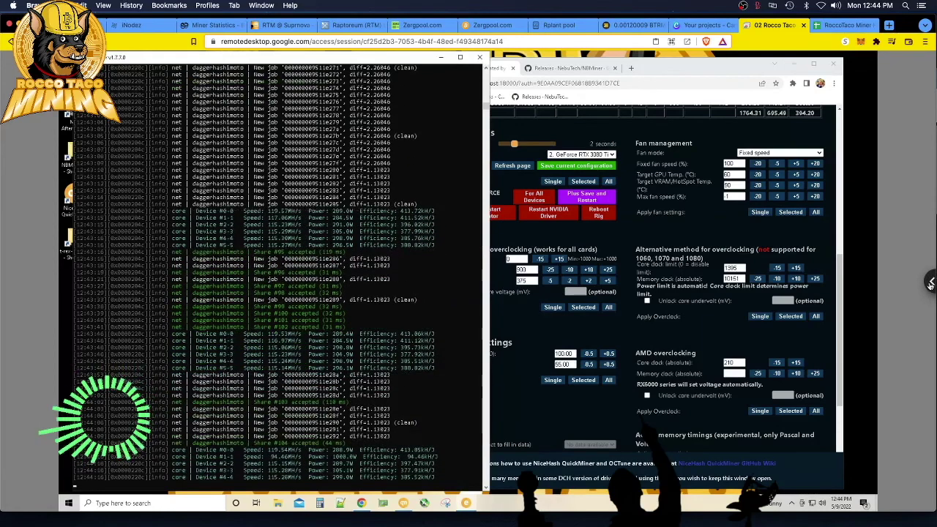
Step: Turn off Scale to fit in the remote session options
click(933, 280)
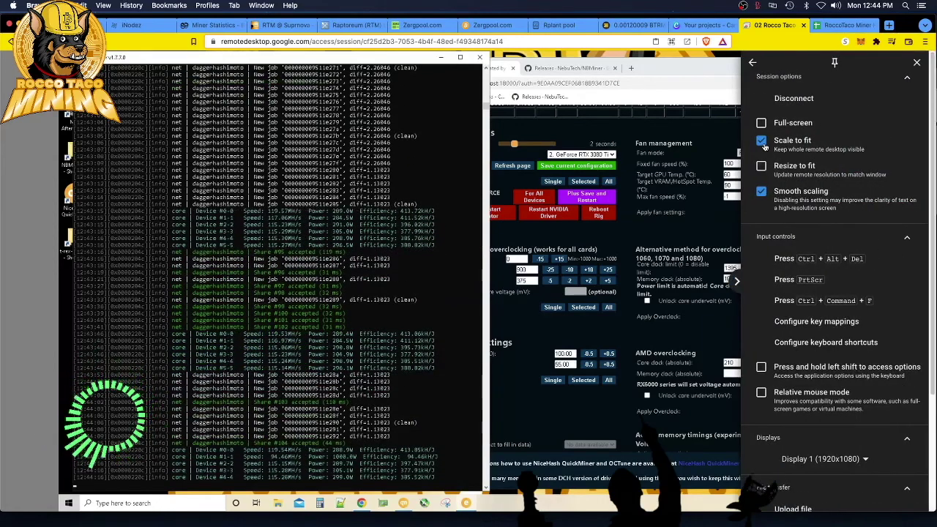
click(762, 141)
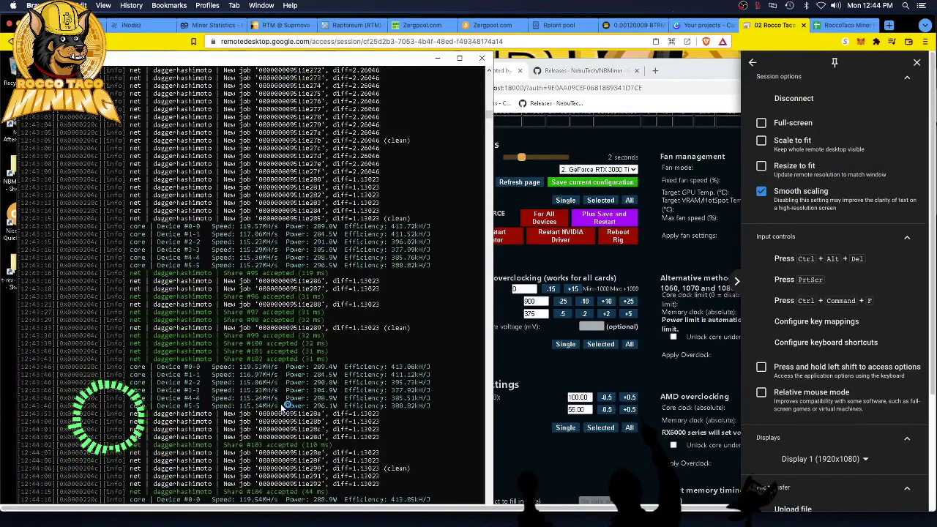